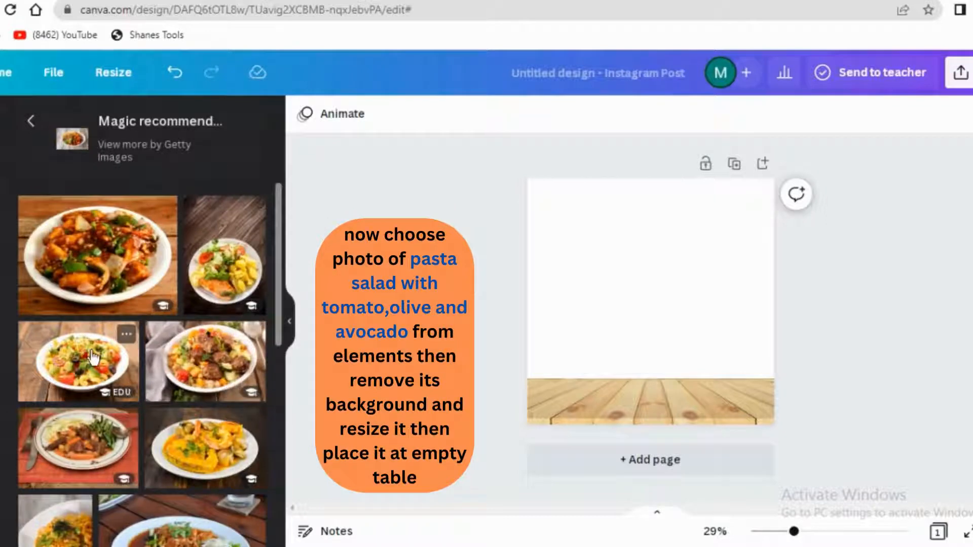
Add the pasta salad with tomato, olive and avocado photo to the design and remove its background.
click(93, 357)
click(330, 118)
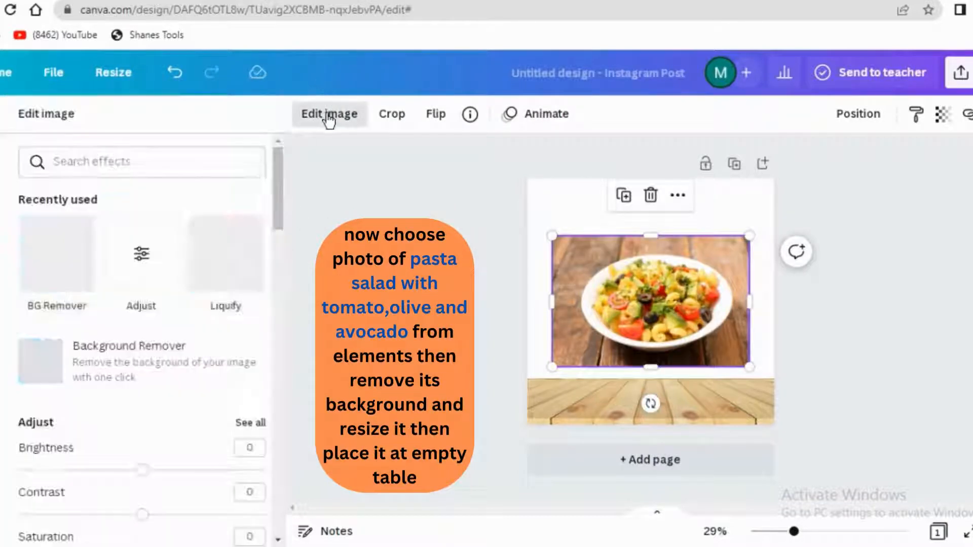
click(55, 249)
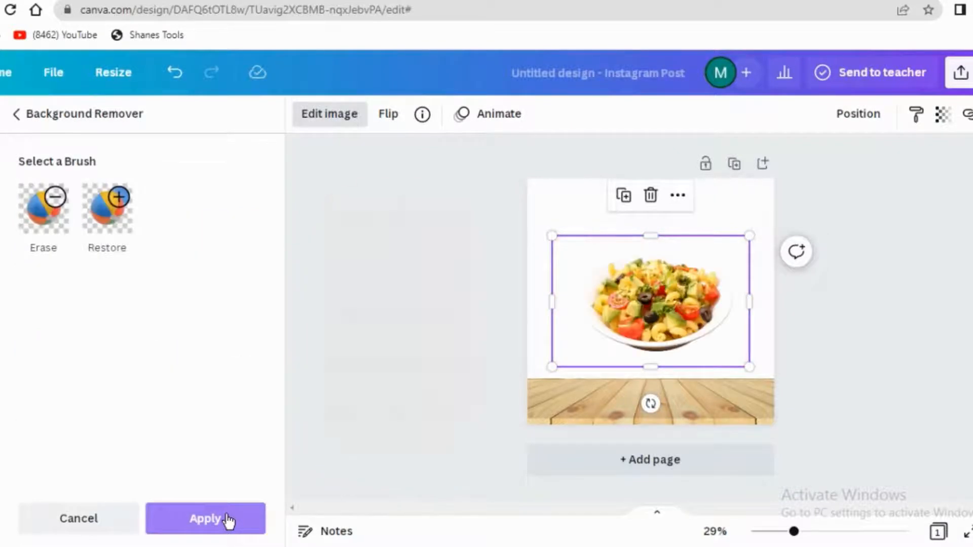
click(228, 521)
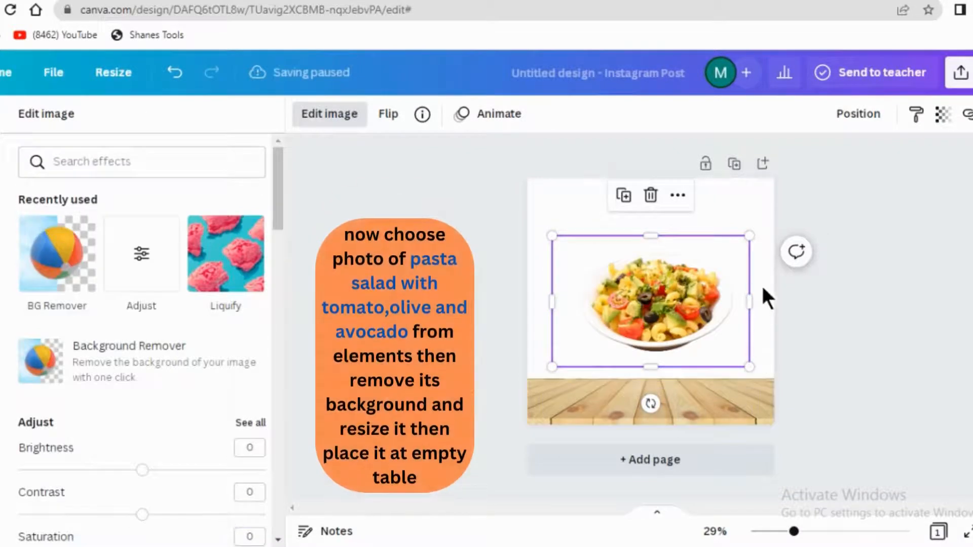
Crop the empty margins on all four sides of the pasta salad photo.
drag(749, 303, 737, 305)
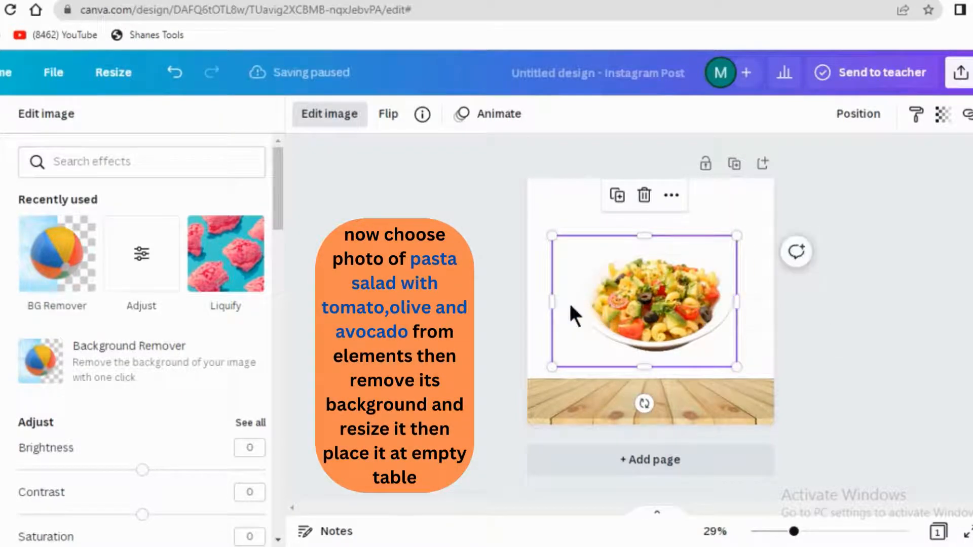
drag(558, 307, 572, 306)
drag(666, 239, 667, 244)
drag(654, 367, 653, 360)
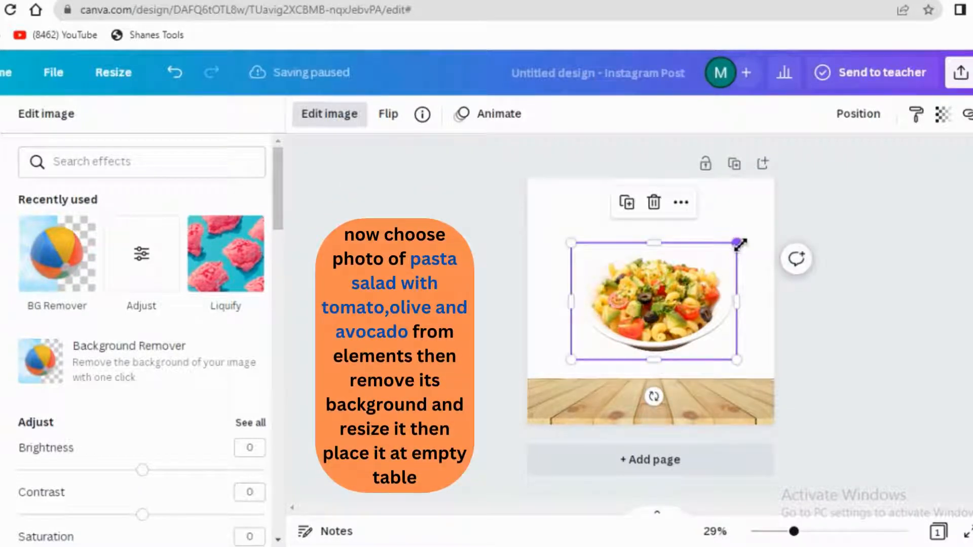
Shrink the pasta salad dish and place it at the left end of the wooden table.
drag(727, 266, 651, 325)
drag(623, 397, 582, 454)
drag(596, 374, 602, 367)
click(639, 304)
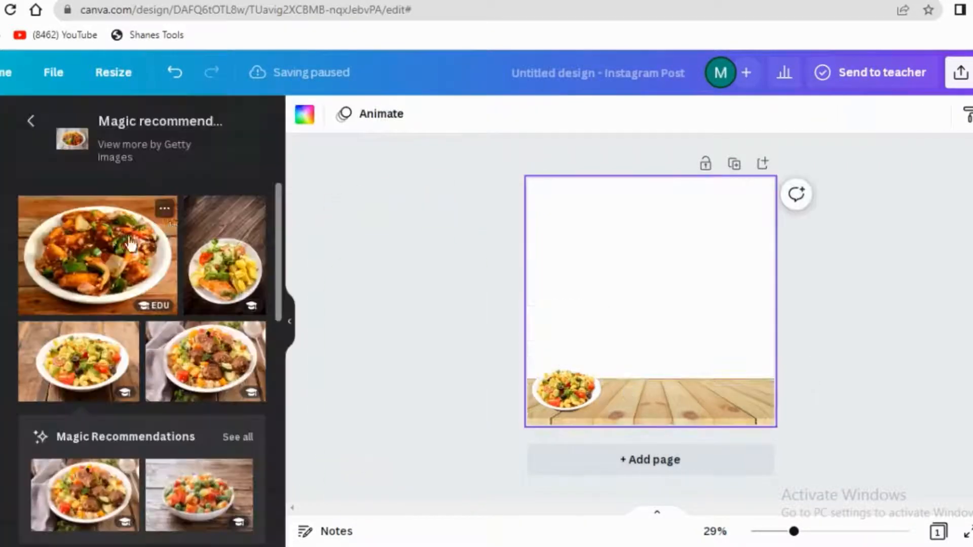
Add the paneer chilli Indo Chinese dish photo to the design and remove its background.
click(164, 210)
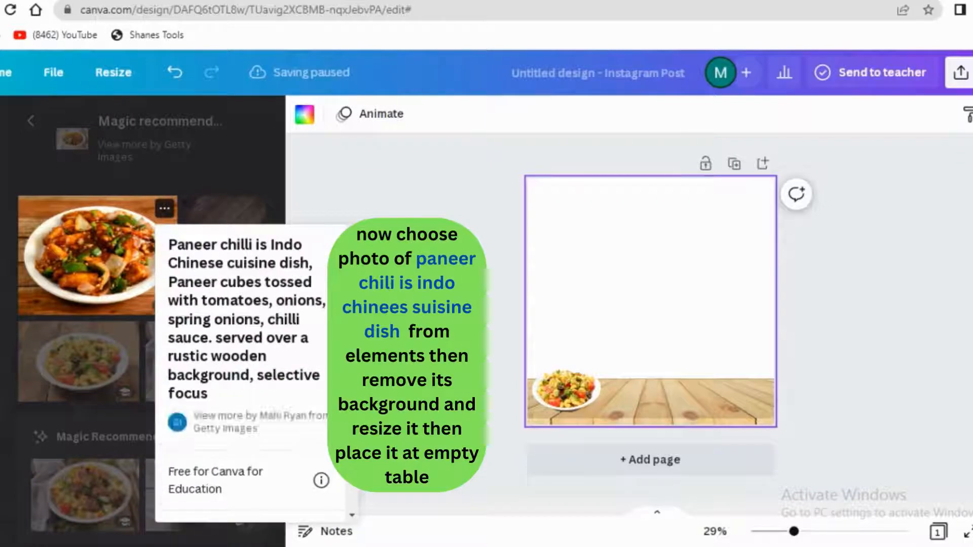
key(Escape)
click(109, 266)
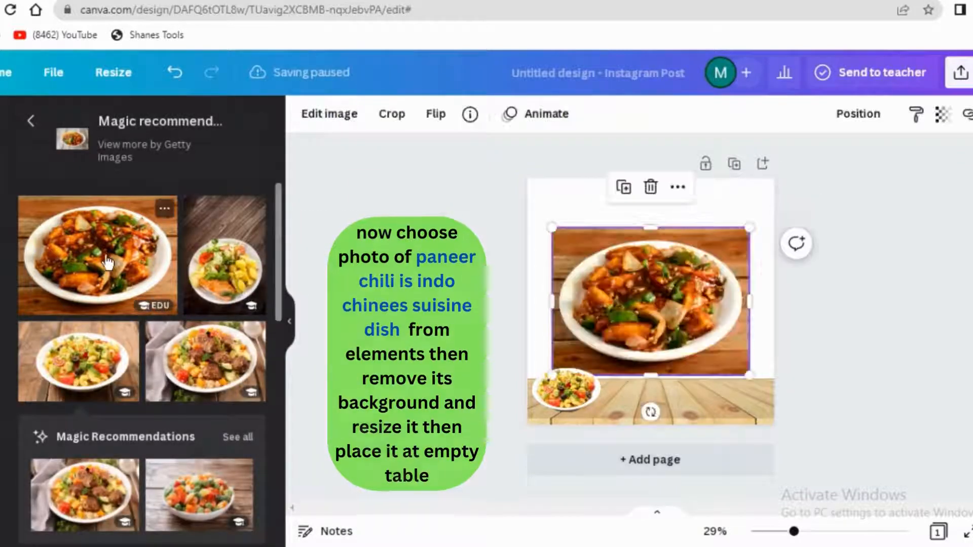
click(327, 118)
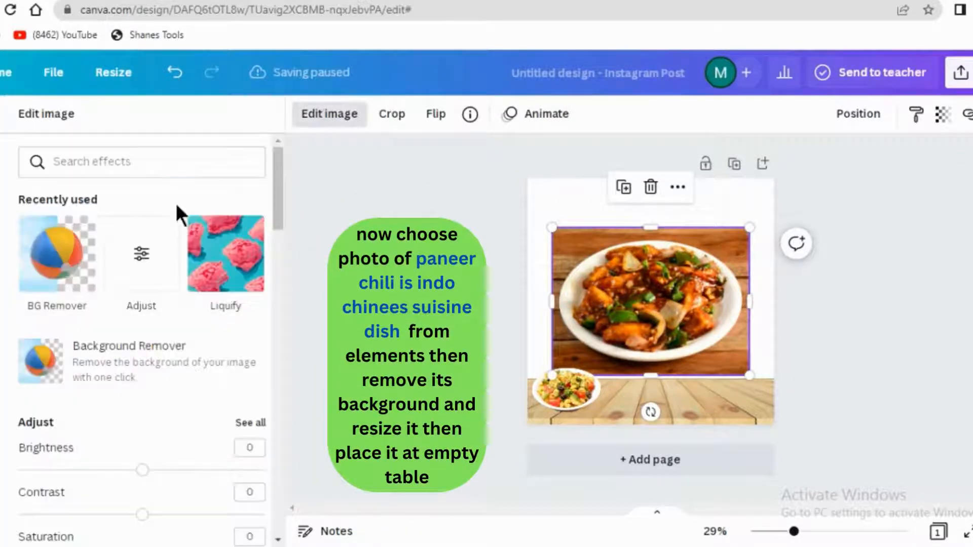
click(66, 261)
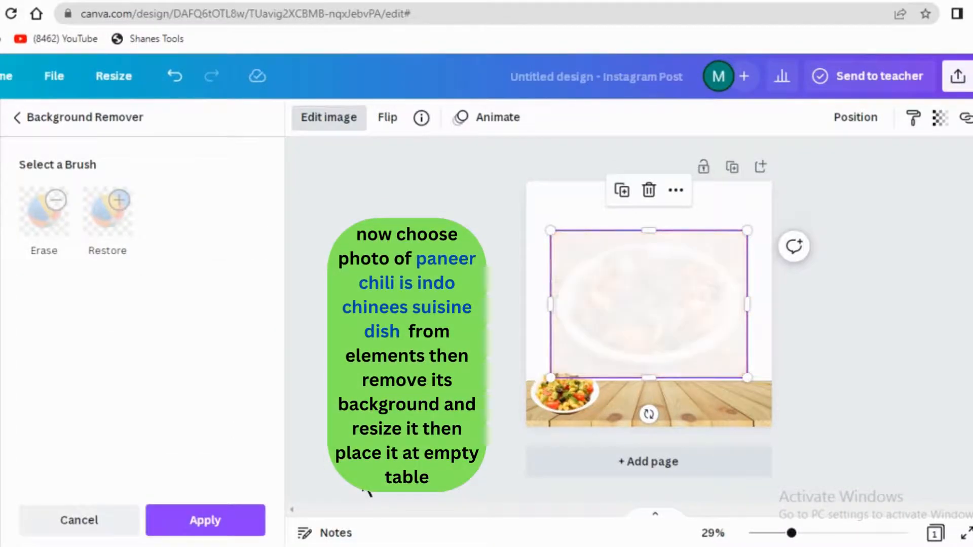
click(205, 521)
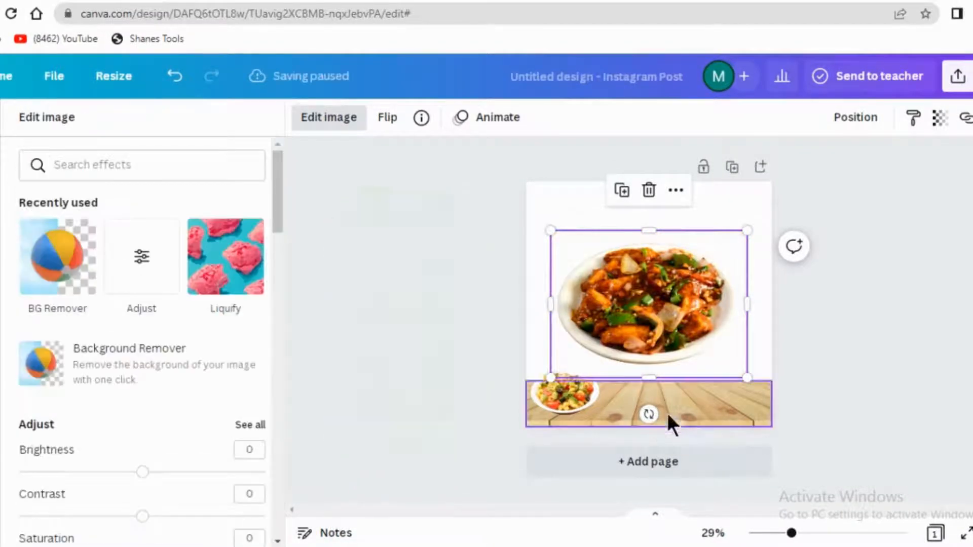
Shrink the paneer chilli dish and place it on the table just right of the pasta salad.
drag(752, 231, 662, 376)
click(687, 287)
click(654, 390)
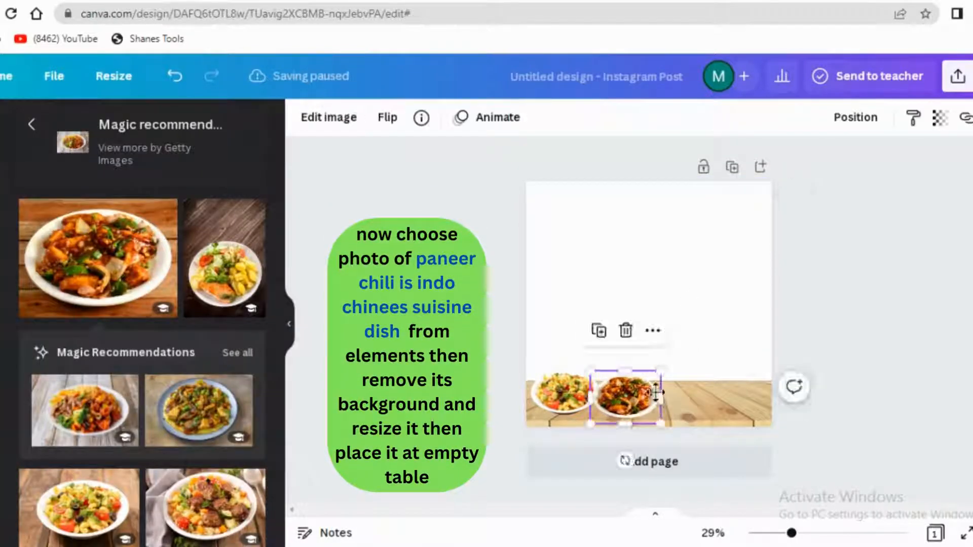
click(634, 304)
Add the Hake on cider sauce photo to the design and remove its background.
scroll(152, 380, down, 3)
click(253, 403)
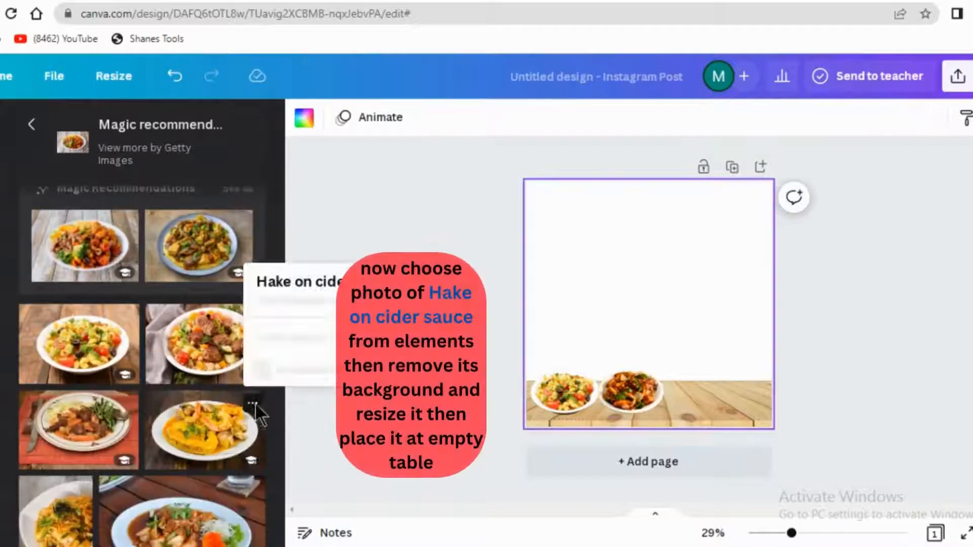
click(406, 475)
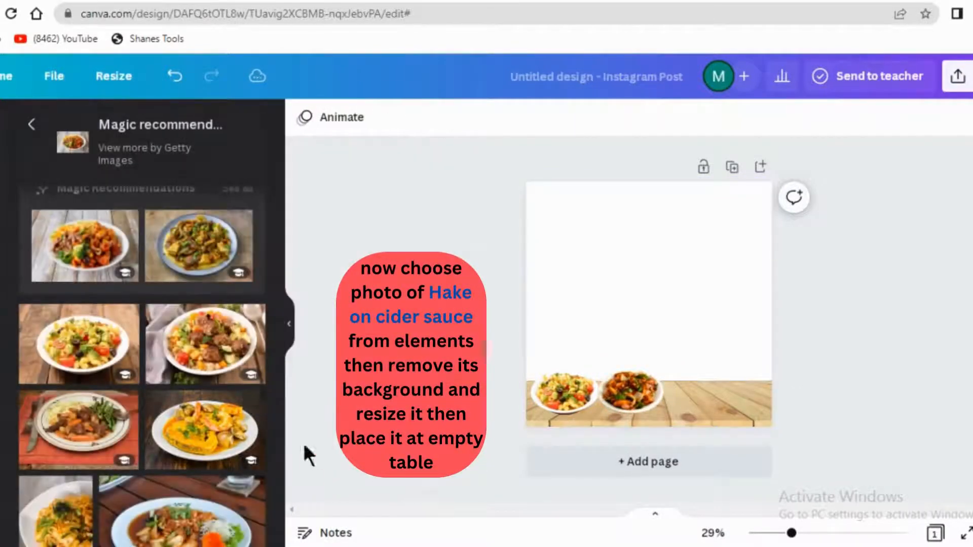
click(218, 439)
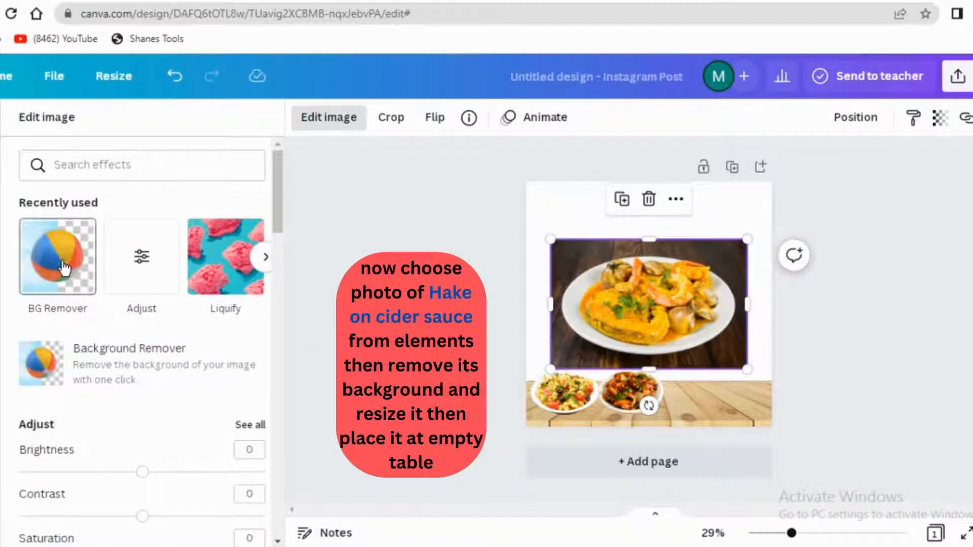
click(62, 258)
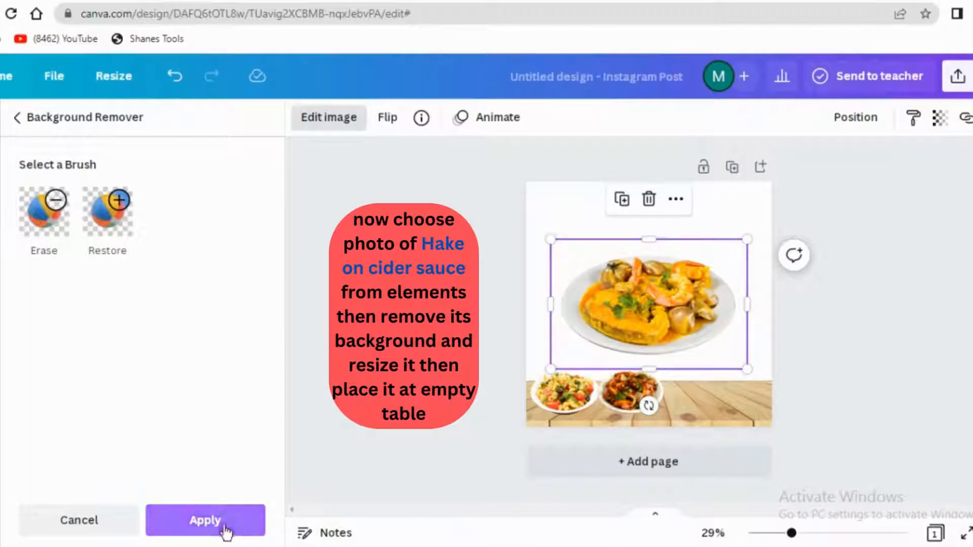
click(221, 529)
Shrink the hake dish onto the table and adjust the spacing of the three dishes along it.
drag(747, 238, 704, 386)
mouse_move(791, 533)
mouse_down()
mouse_move(810, 535)
mouse_move(799, 536)
mouse_up()
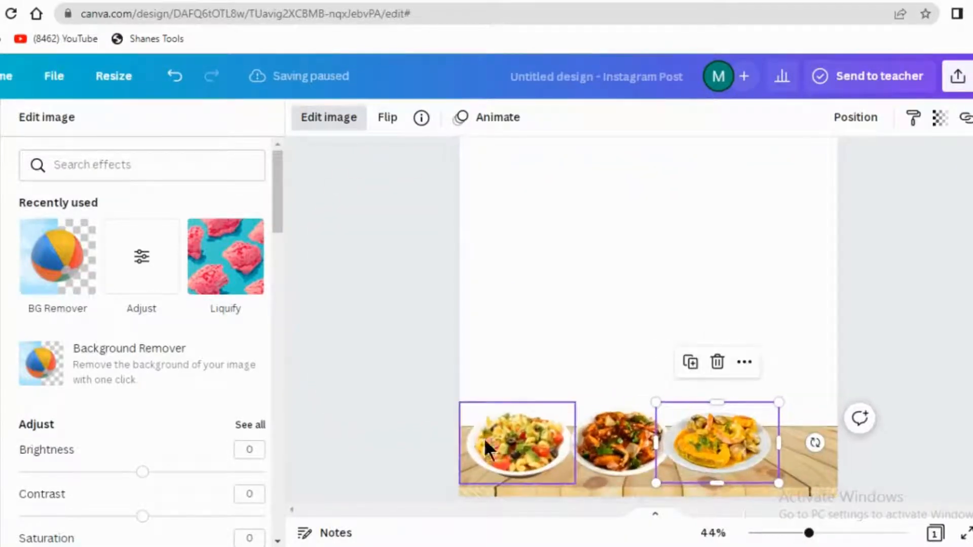
click(507, 440)
drag(520, 441, 514, 442)
drag(619, 441, 612, 445)
drag(719, 439, 717, 442)
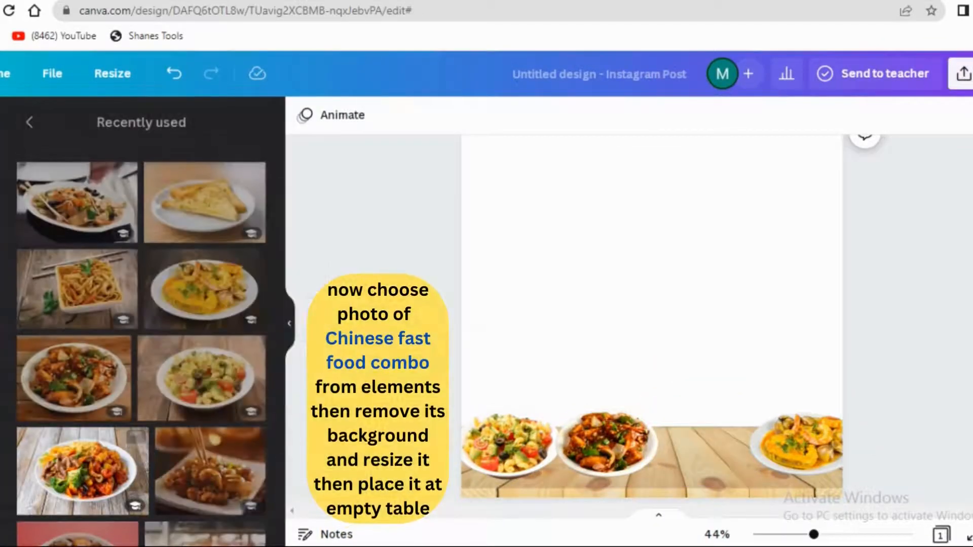
Add the Chinese fast food combo photo from the recently used elements and remove its background.
click(81, 472)
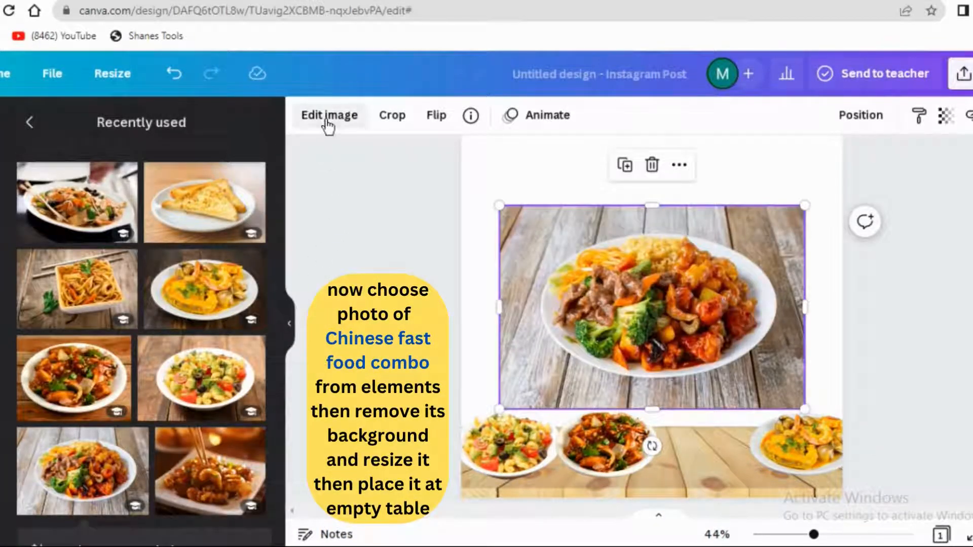
click(328, 116)
click(78, 271)
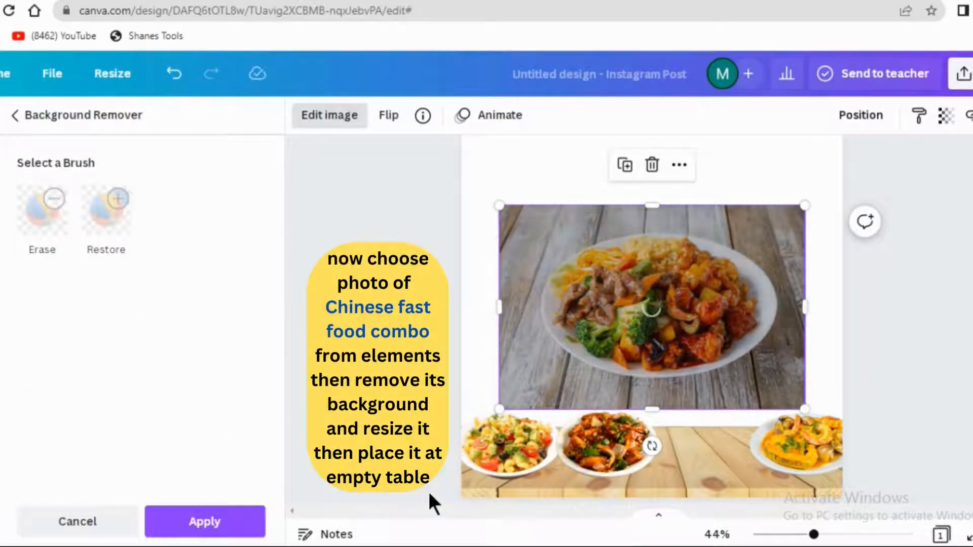
click(256, 522)
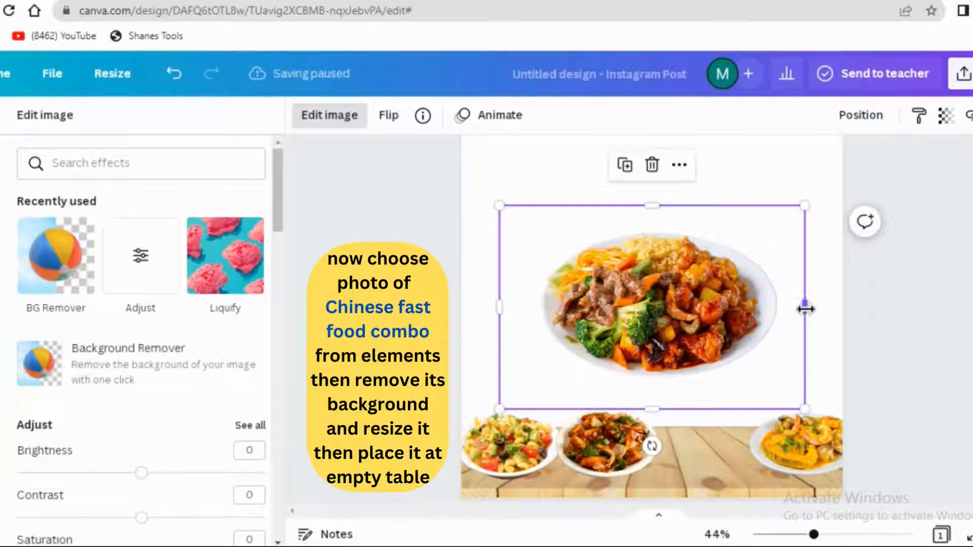
Crop the empty margins on all four sides of the Chinese fast food combo photo.
drag(655, 205, 652, 219)
drag(654, 410, 653, 396)
drag(502, 304, 534, 310)
drag(807, 316, 788, 310)
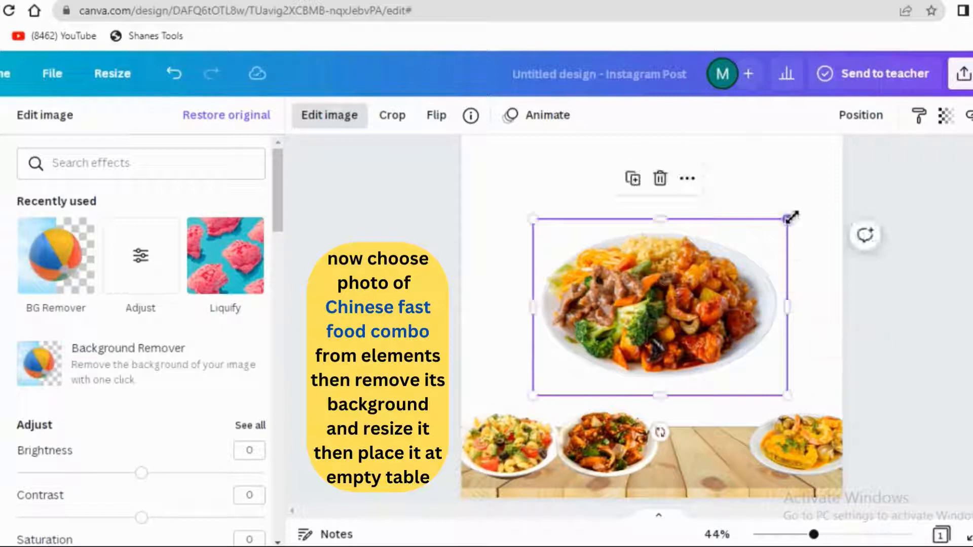
Move the hake dish next to the paneer chilli and place the shrunken combo dish at the table's right end.
drag(792, 217, 675, 333)
drag(787, 439, 689, 441)
drag(608, 341, 821, 424)
Scale the four dishes down slightly to a matching height of about 222 and shift the combo dish to the table's right edge.
click(518, 440)
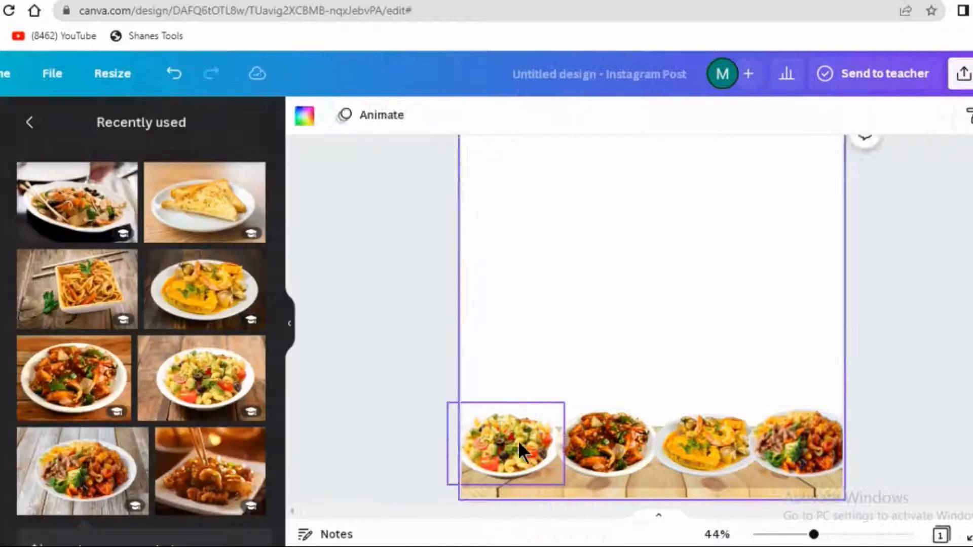
drag(565, 404, 561, 406)
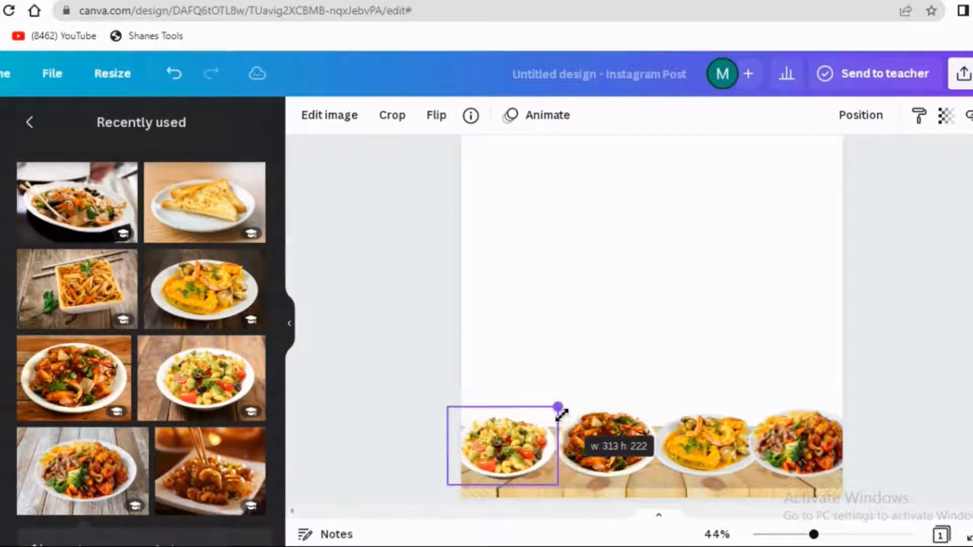
click(604, 430)
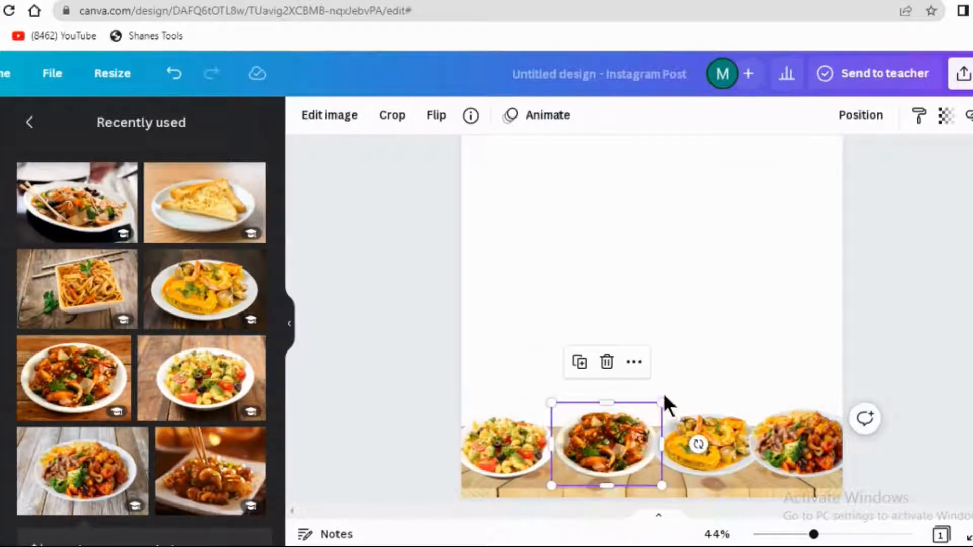
drag(661, 404, 654, 405)
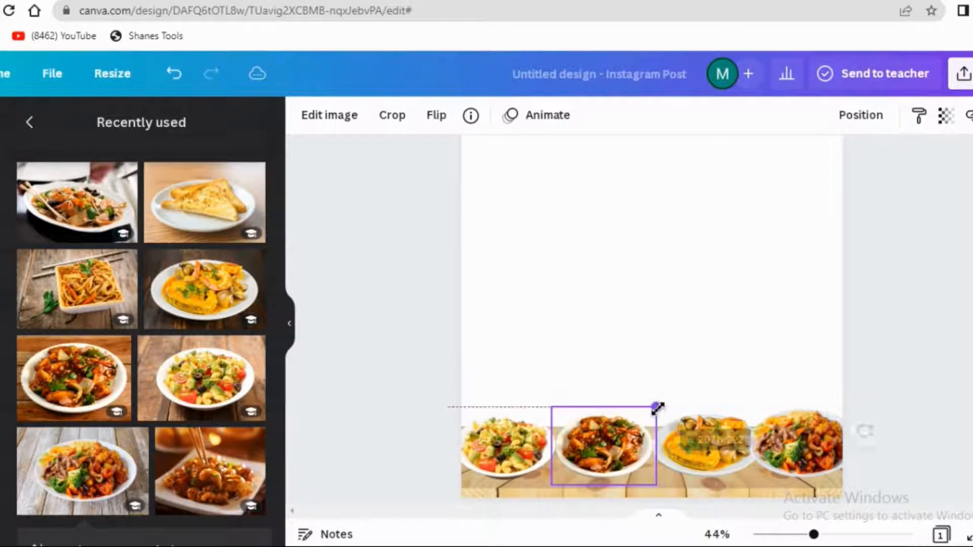
click(715, 431)
drag(770, 405, 759, 409)
click(794, 424)
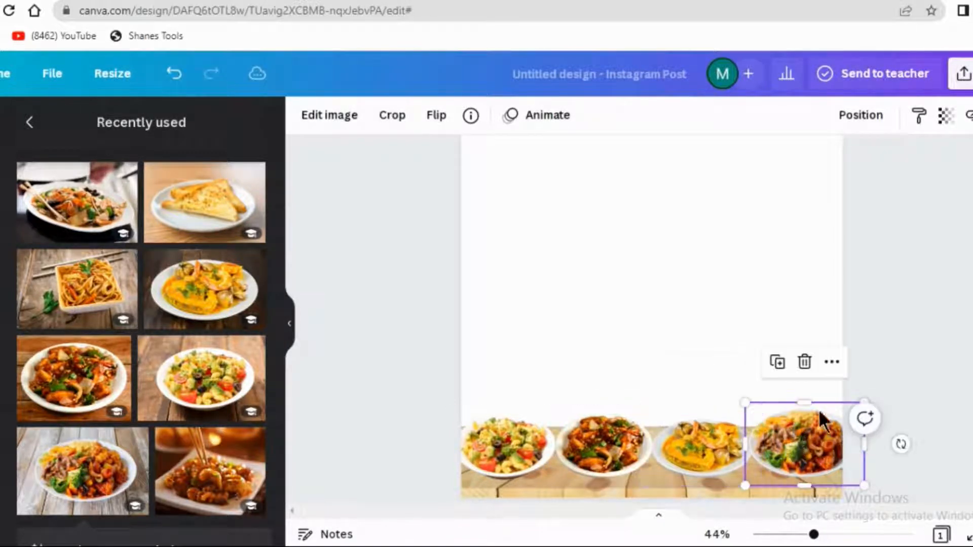
drag(865, 401, 852, 411)
drag(805, 440, 819, 439)
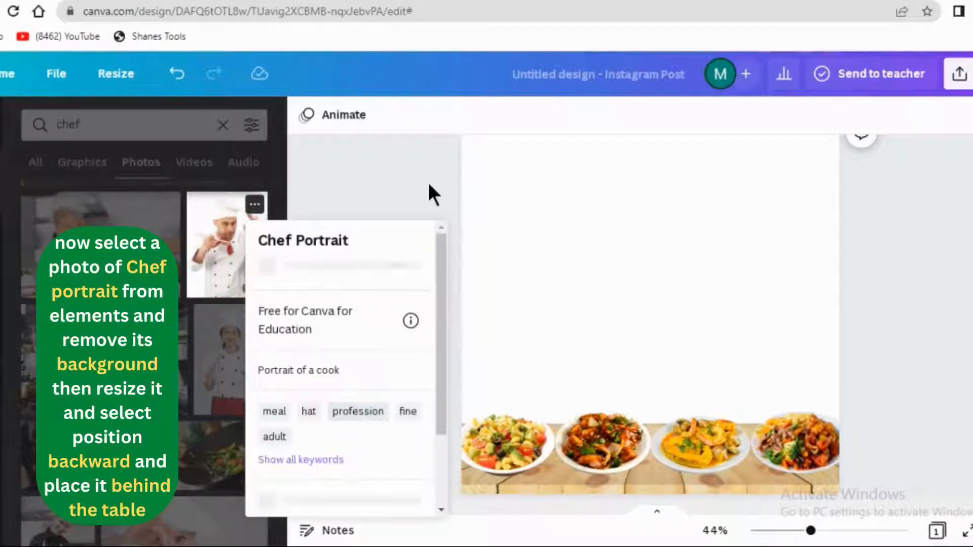
Add the Chef Portrait photo without its background and crop its empty top margin.
click(416, 159)
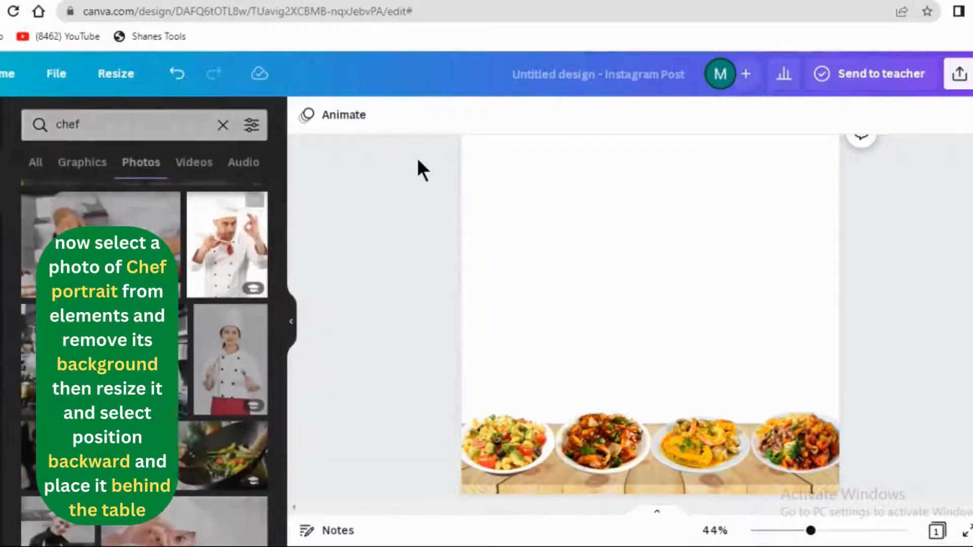
click(227, 243)
click(332, 123)
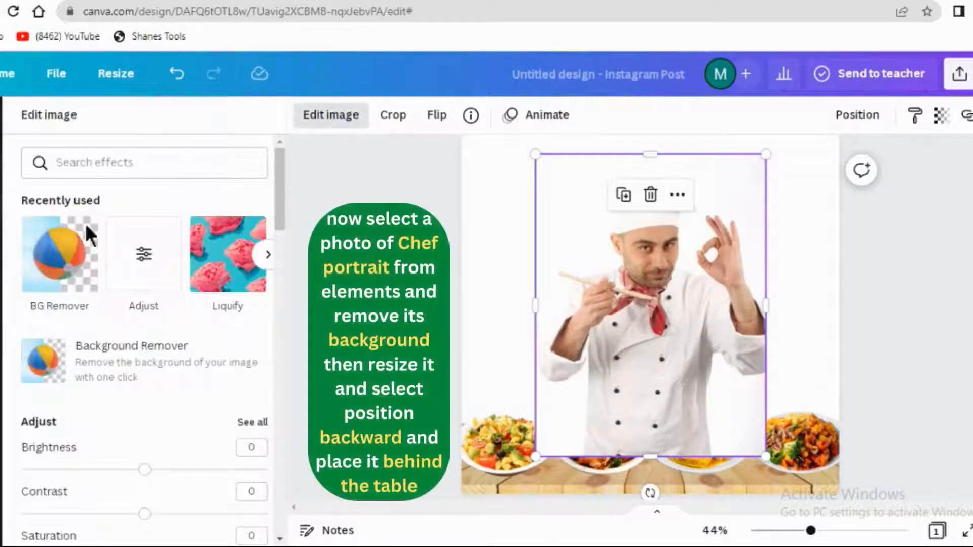
click(31, 255)
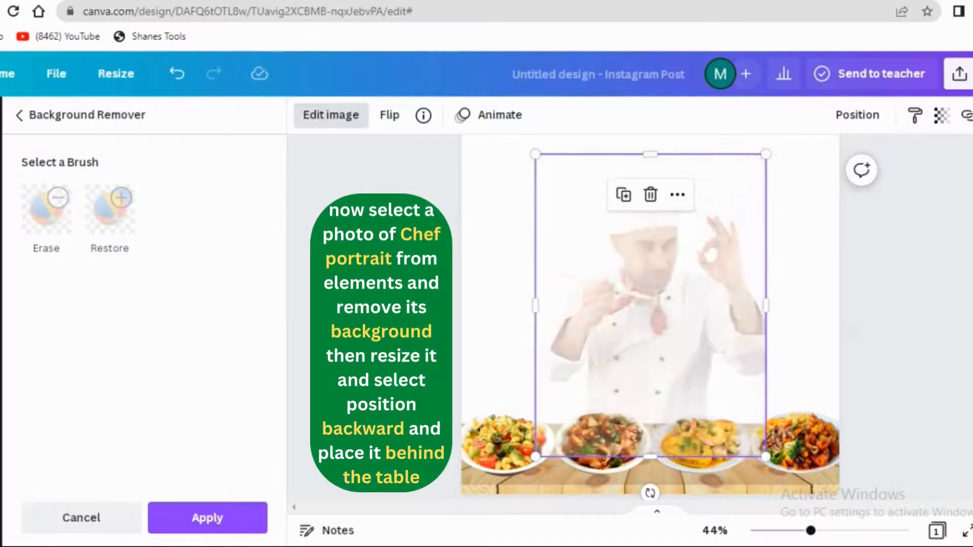
click(200, 517)
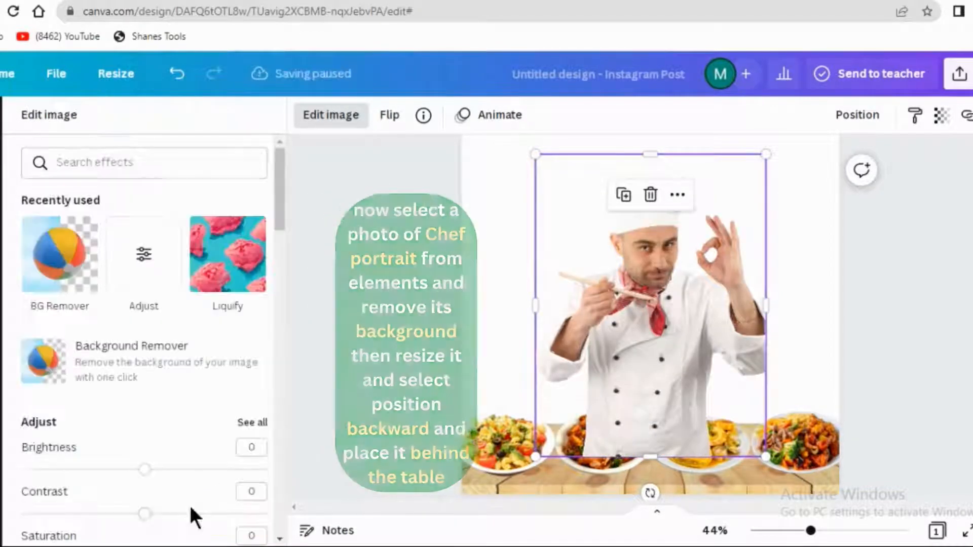
drag(651, 154, 651, 171)
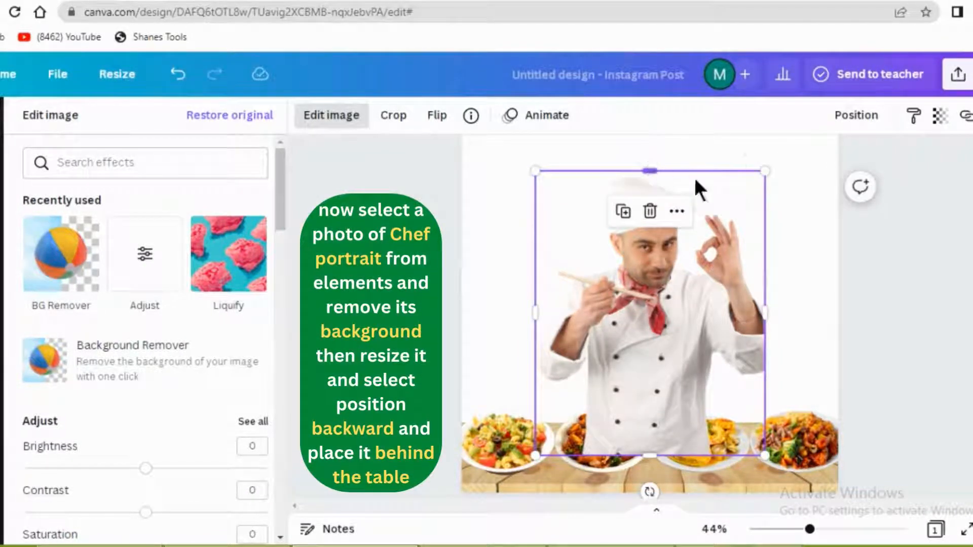
Send the chef behind the dishes and table, and move him towards the left side of the page.
right_click(677, 251)
click(762, 279)
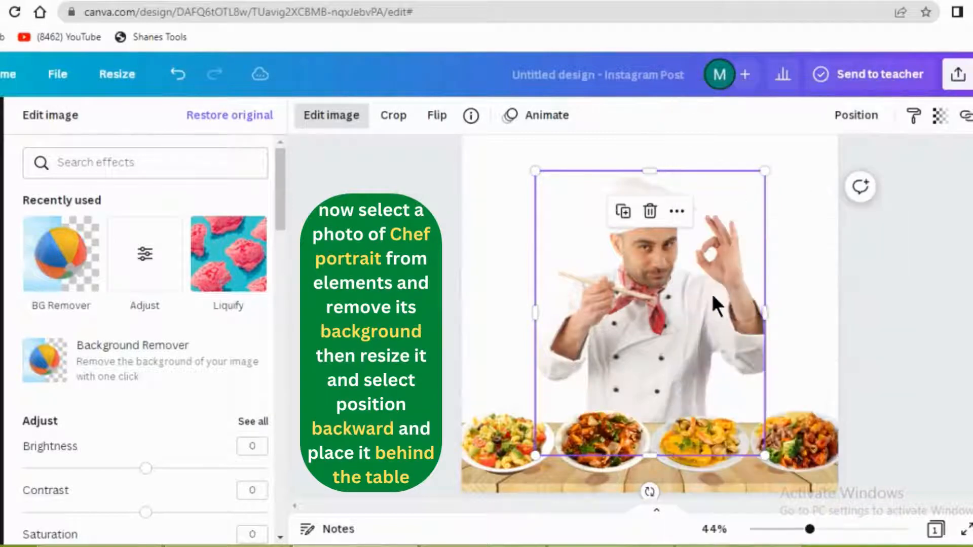
drag(714, 300, 645, 287)
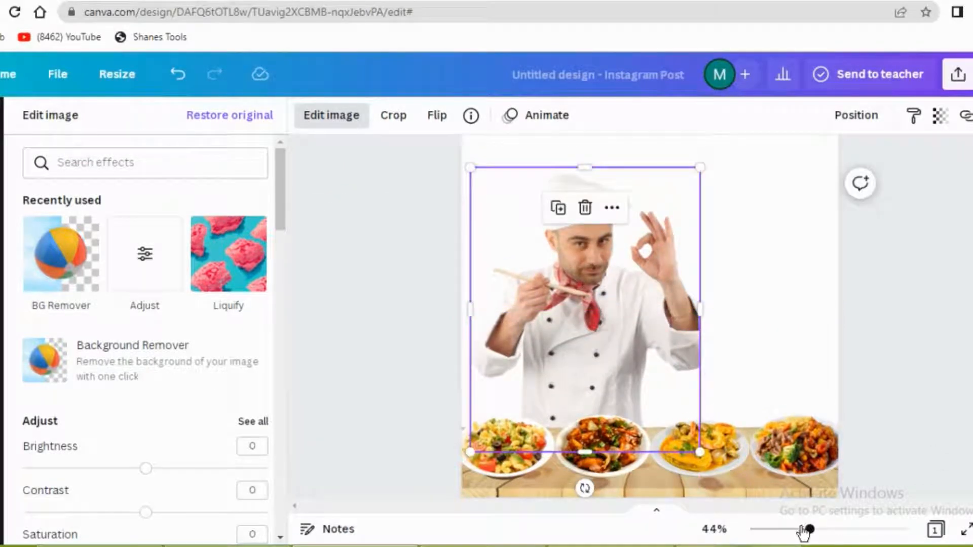
Add the round blue and orange abstract logo, shrink it to badge size and place it on the chest of the chef's jacket.
mouse_move(806, 530)
mouse_down()
mouse_move(786, 529)
mouse_move(803, 530)
mouse_up()
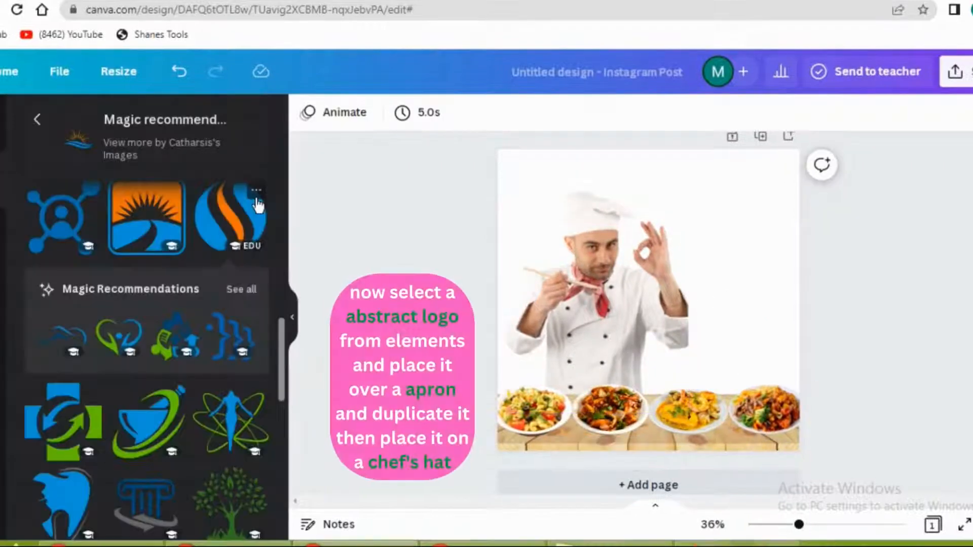
click(256, 191)
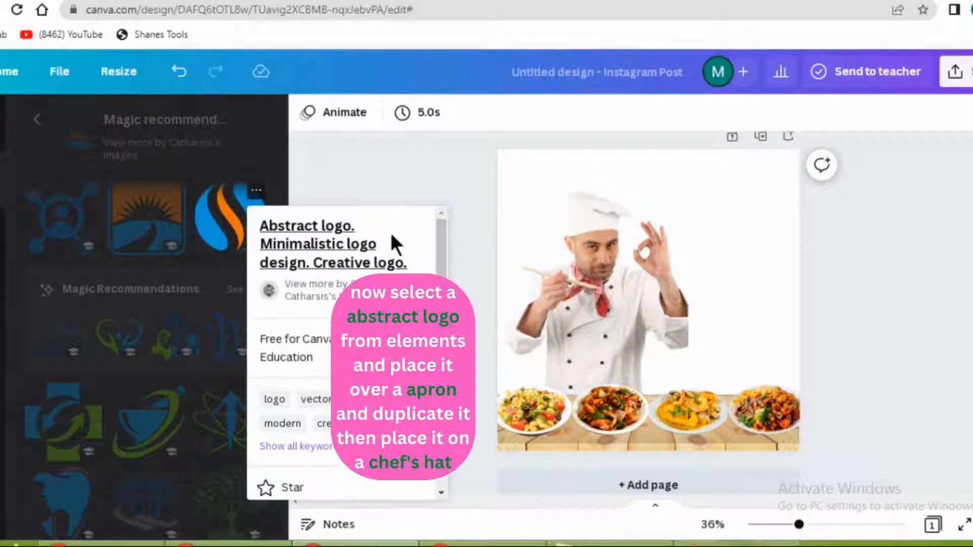
click(396, 165)
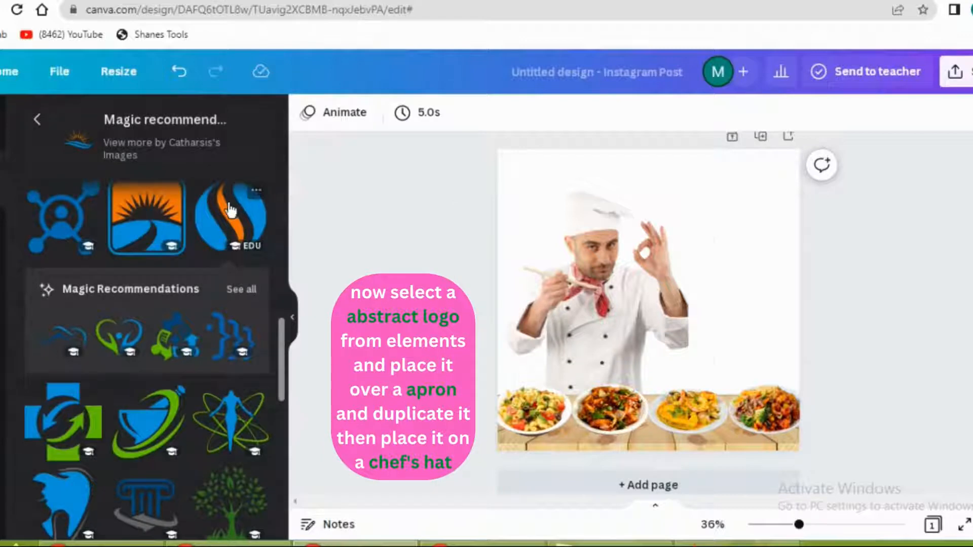
click(230, 217)
drag(709, 247, 634, 359)
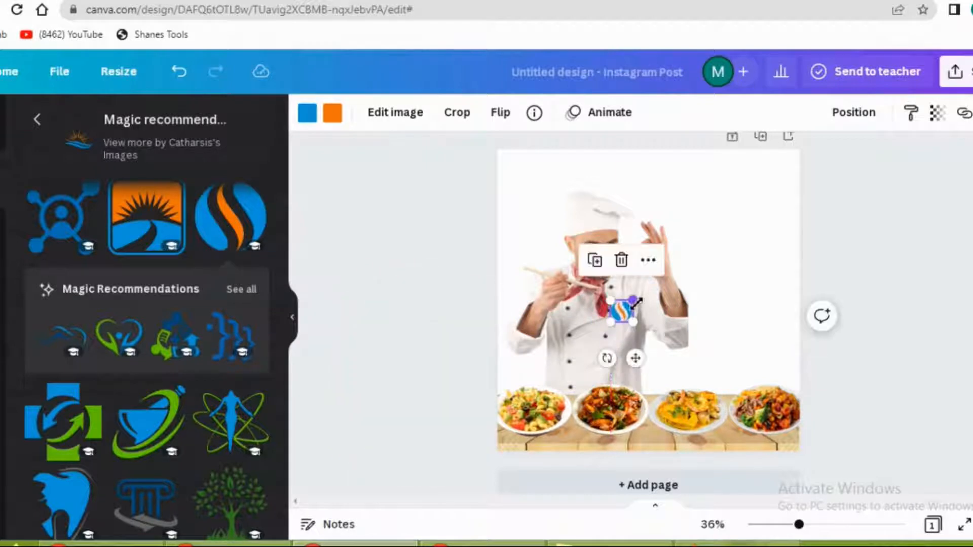
drag(634, 301, 629, 308)
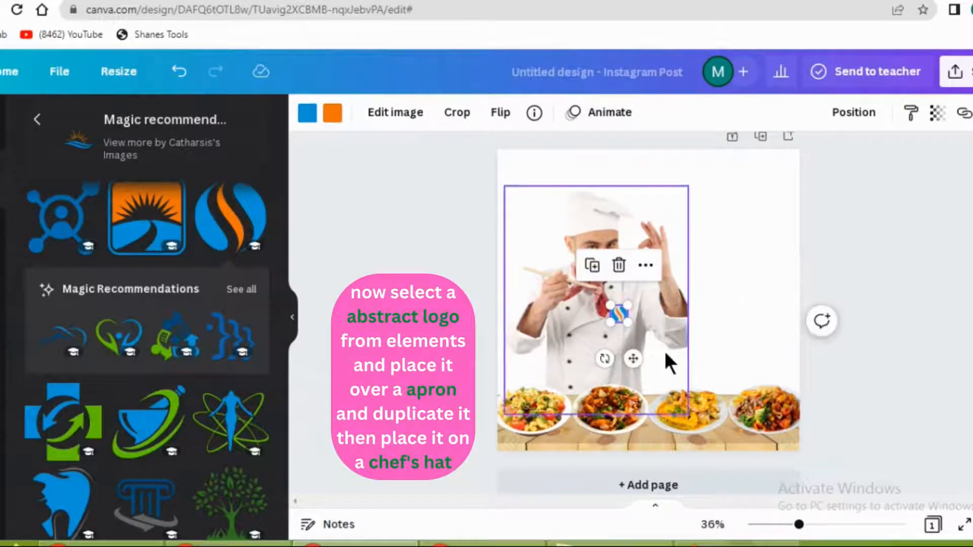
Duplicate the jacket logo, place the copy on the front of the chef's hat and scale it to about 52 × 52.
drag(639, 355, 609, 264)
key(ctrl+d)
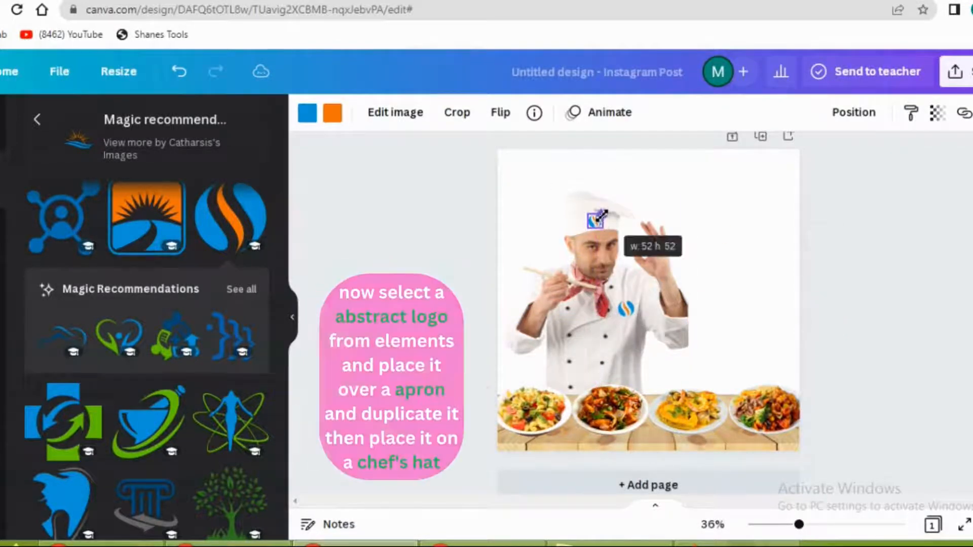
click(695, 198)
click(601, 219)
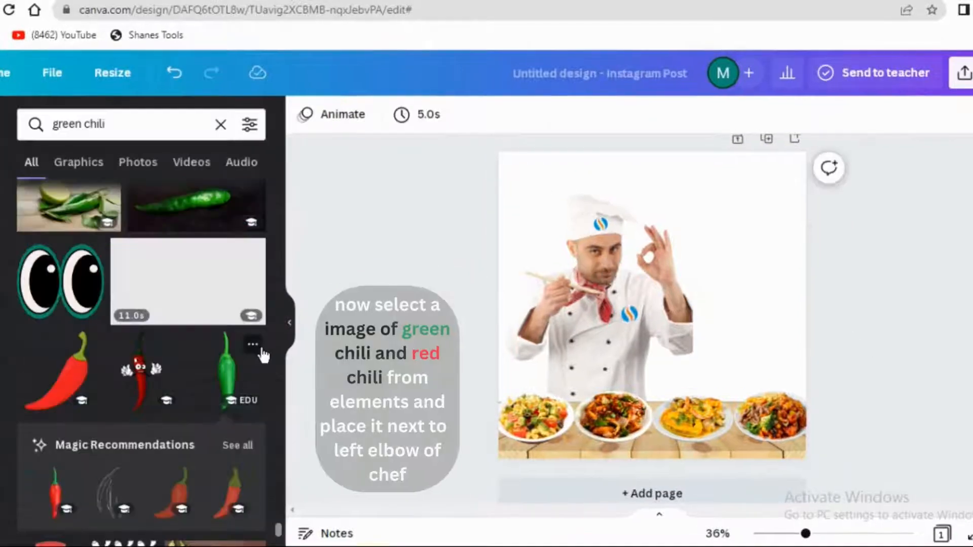
Add the green chilli illustration from the green chili results and move it to the right of the chef.
click(254, 344)
click(244, 396)
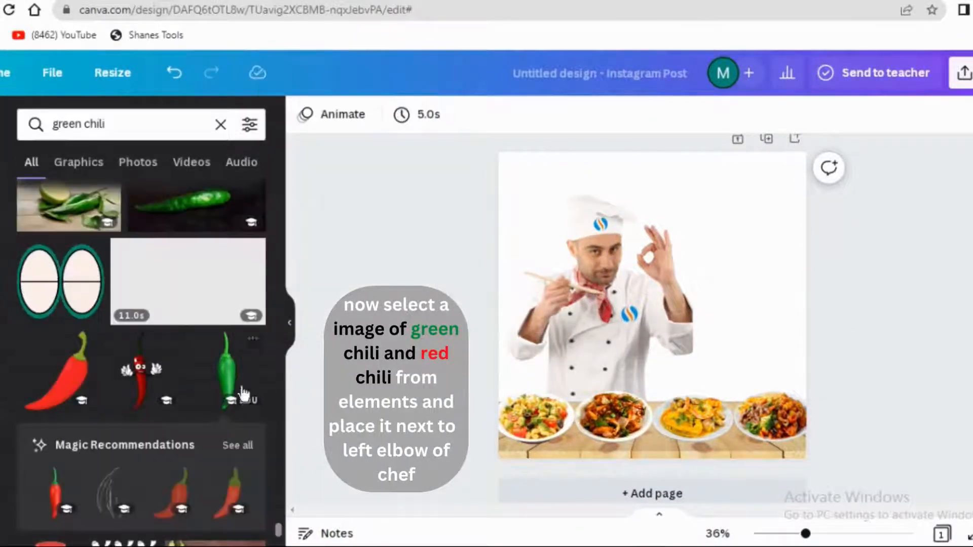
click(238, 375)
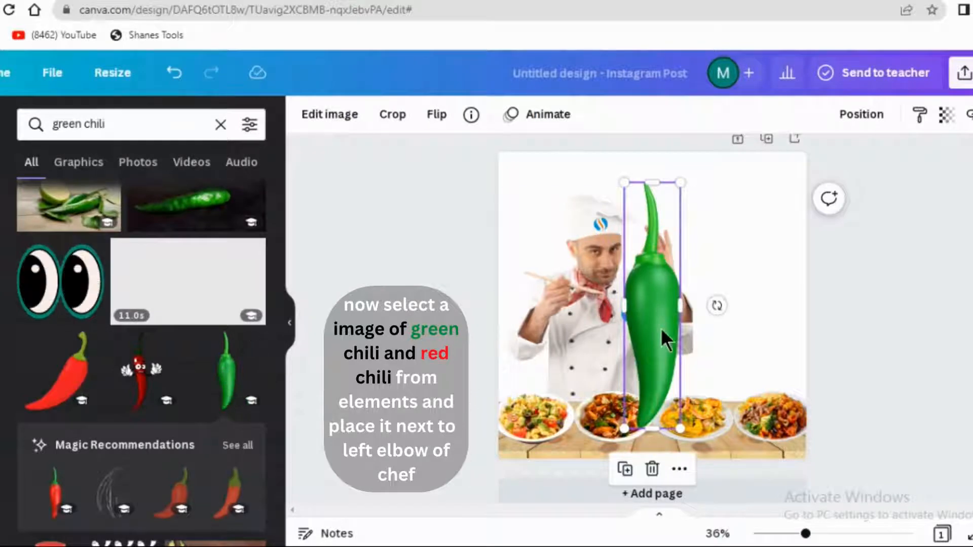
drag(661, 328, 720, 336)
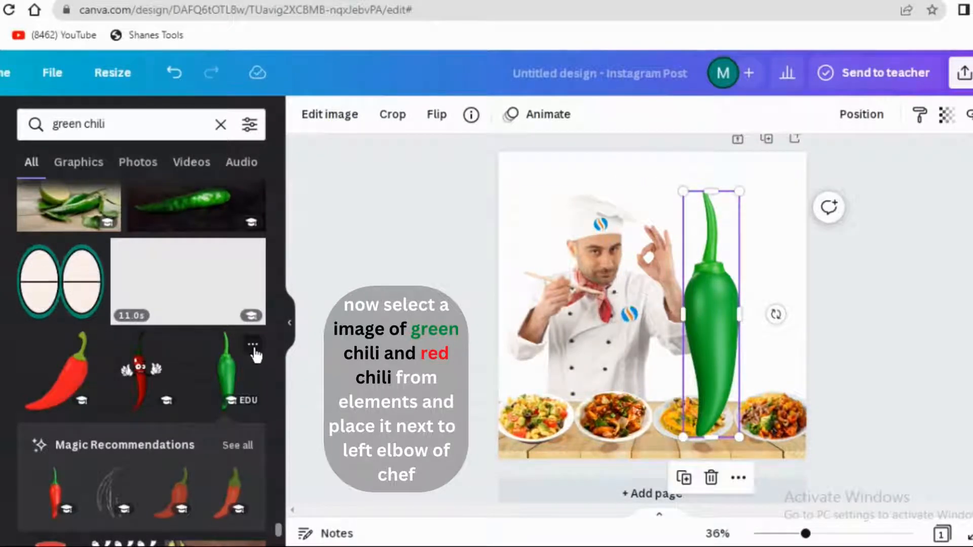
Look up elements similar to the green chilli and add the matching red 3D Chilli Illustration to the page.
click(252, 345)
scroll(385, 253, down, 1)
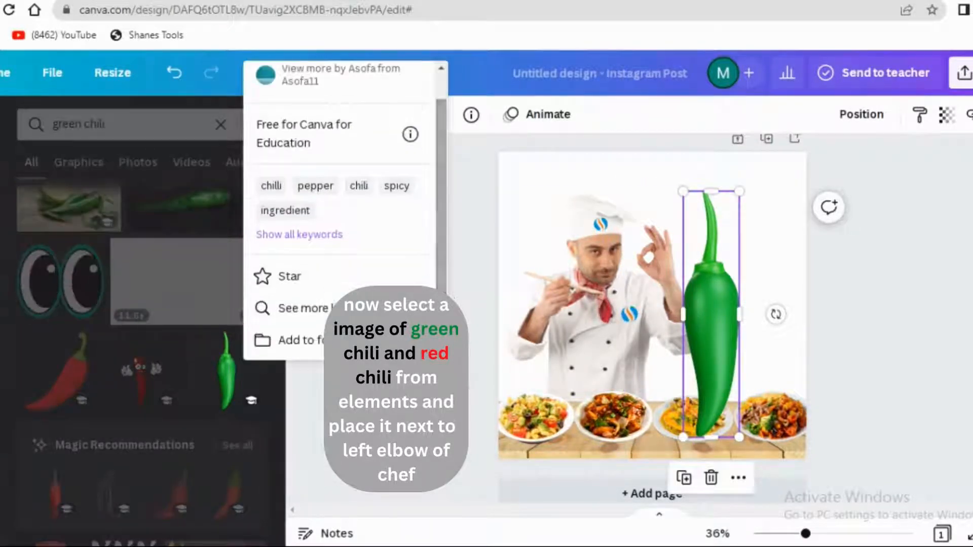
click(291, 306)
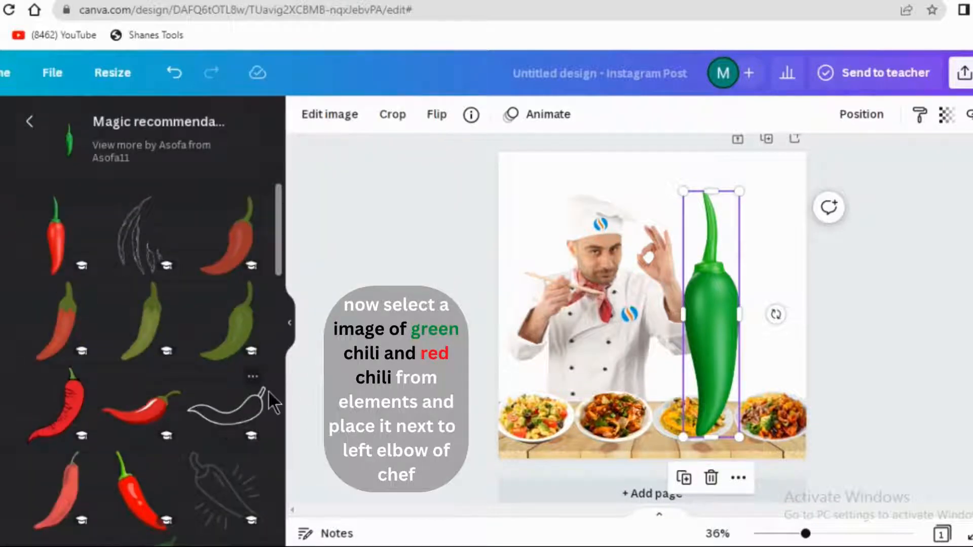
click(82, 209)
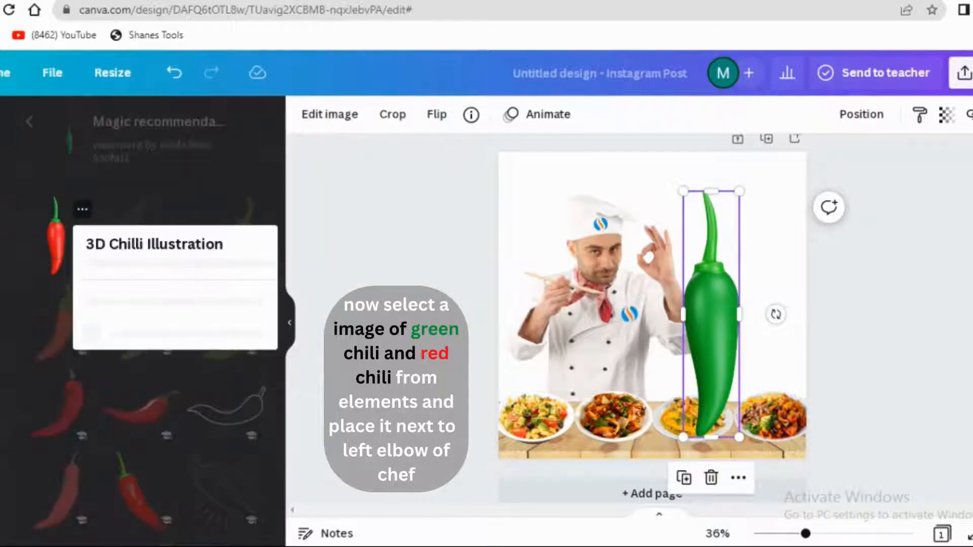
click(54, 267)
click(54, 267)
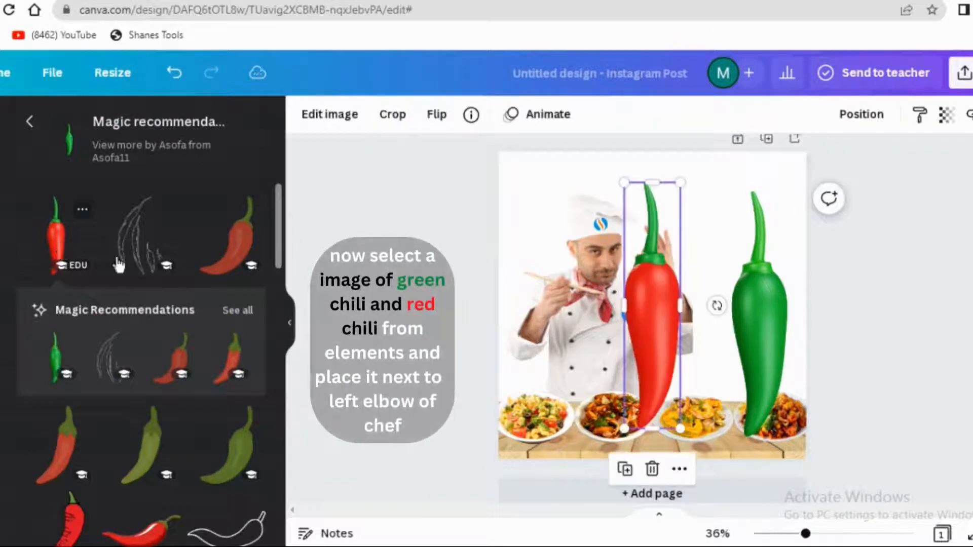
Shrink the red chilli, tilt it slightly clockwise and place it beside the chef's raised arm and elbow.
drag(653, 324, 684, 313)
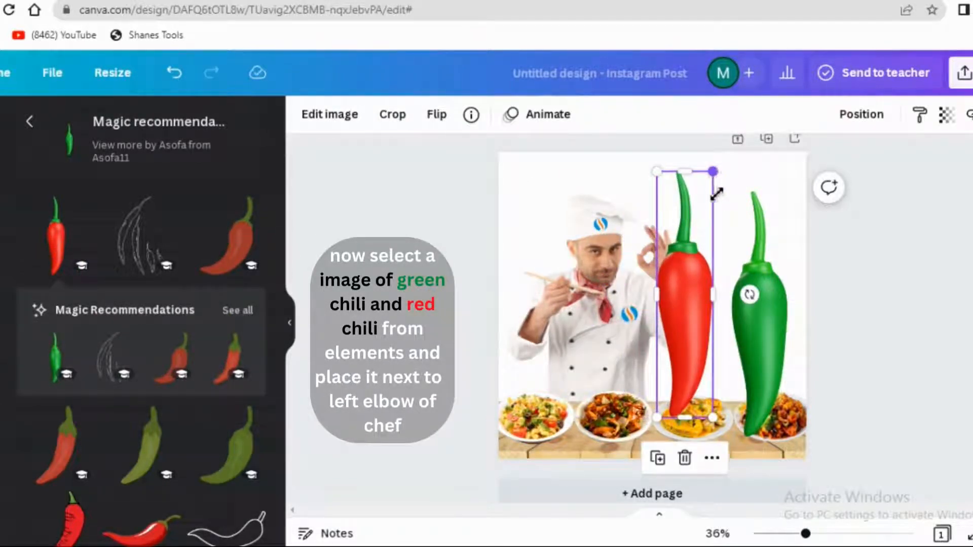
drag(716, 193, 693, 260)
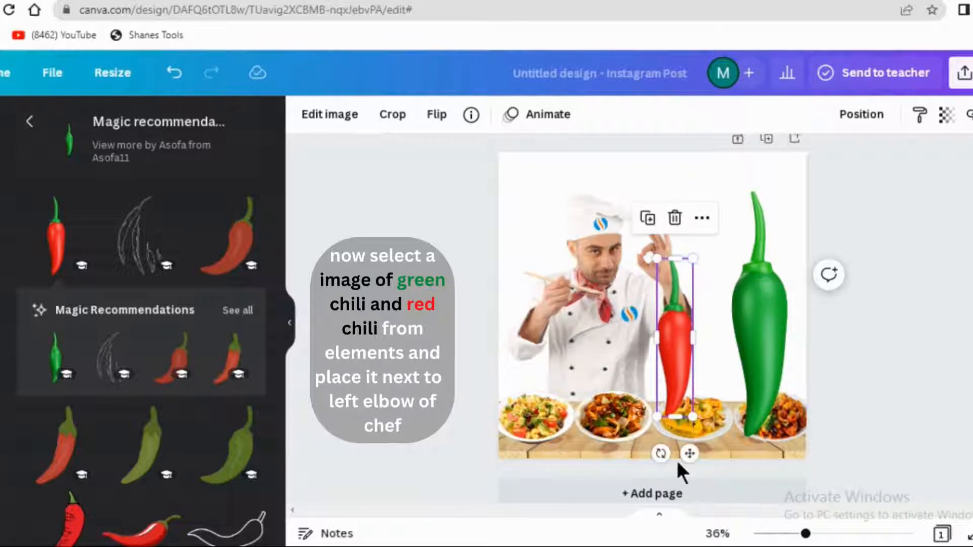
drag(661, 453, 659, 456)
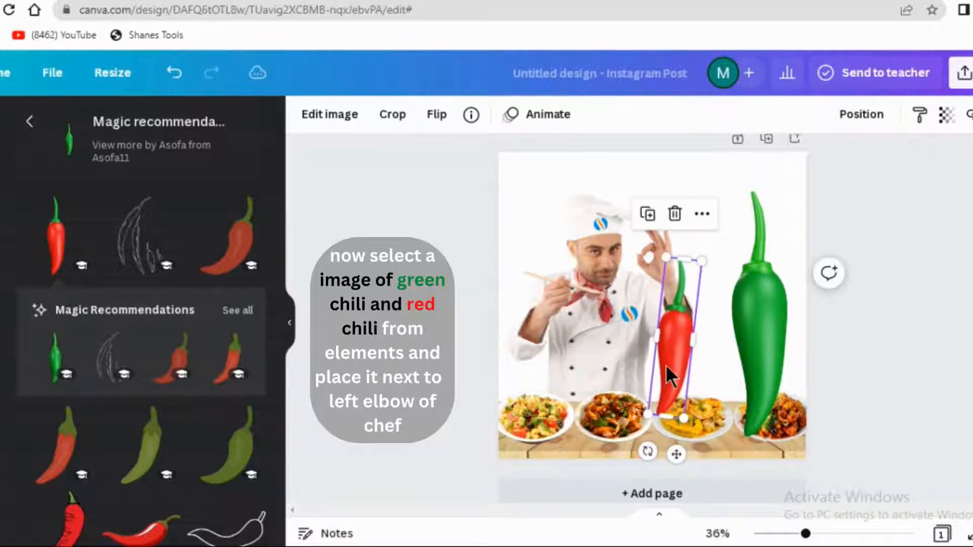
drag(665, 364, 697, 322)
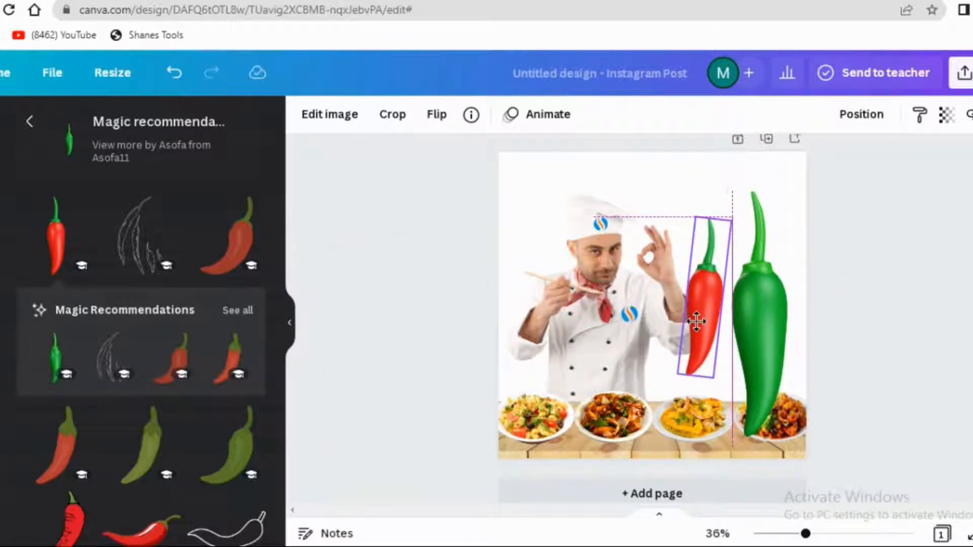
Shrink the green chilli, tilt it to match the red one and place it directly beside the red chilli.
click(760, 314)
drag(791, 191, 769, 276)
mouse_move(736, 474)
mouse_down()
mouse_move(721, 446)
mouse_move(739, 471)
mouse_up()
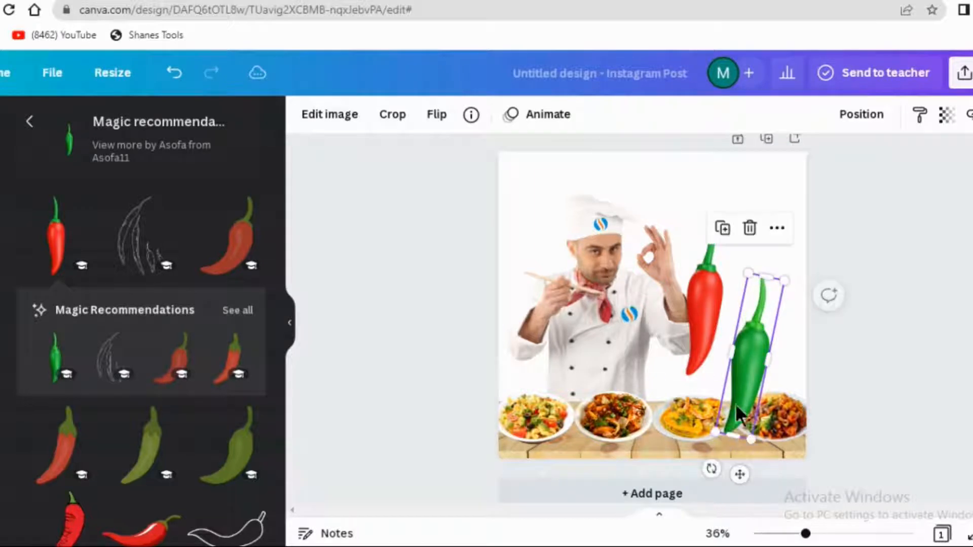
drag(747, 383, 722, 323)
click(877, 277)
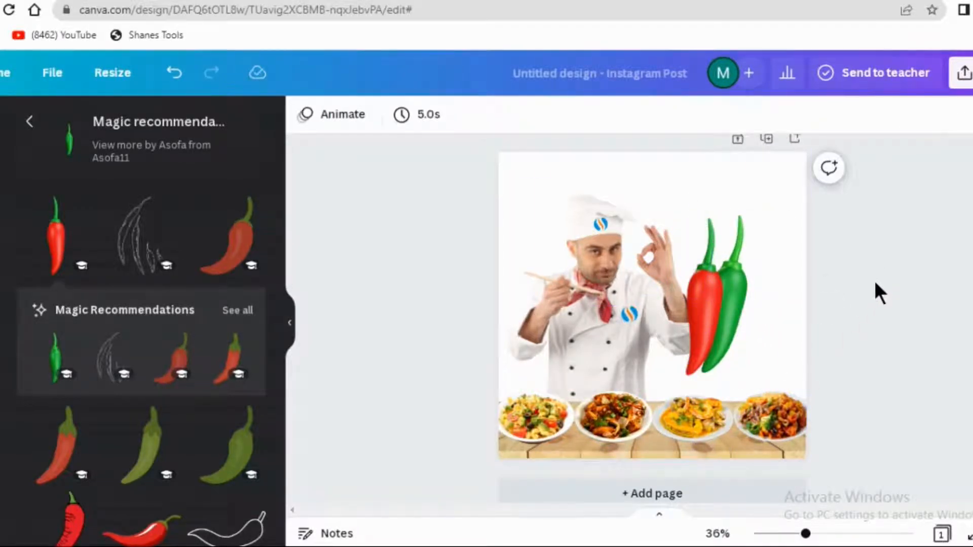
Fine-tune the chilli pair: scale the red one to about 124 × 546, tilt it slightly more, and make the green one smaller beside it.
click(710, 256)
drag(731, 216, 740, 210)
click(748, 299)
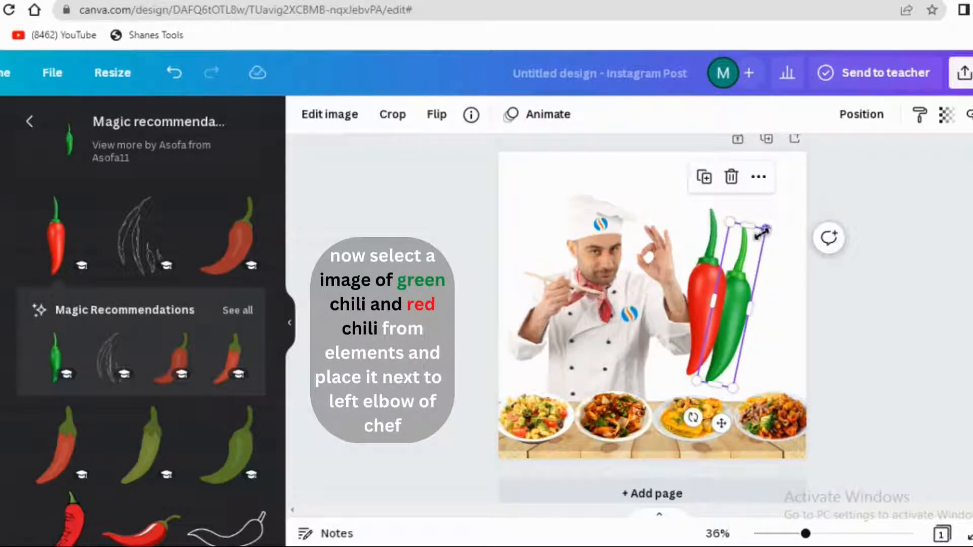
drag(770, 233, 765, 250)
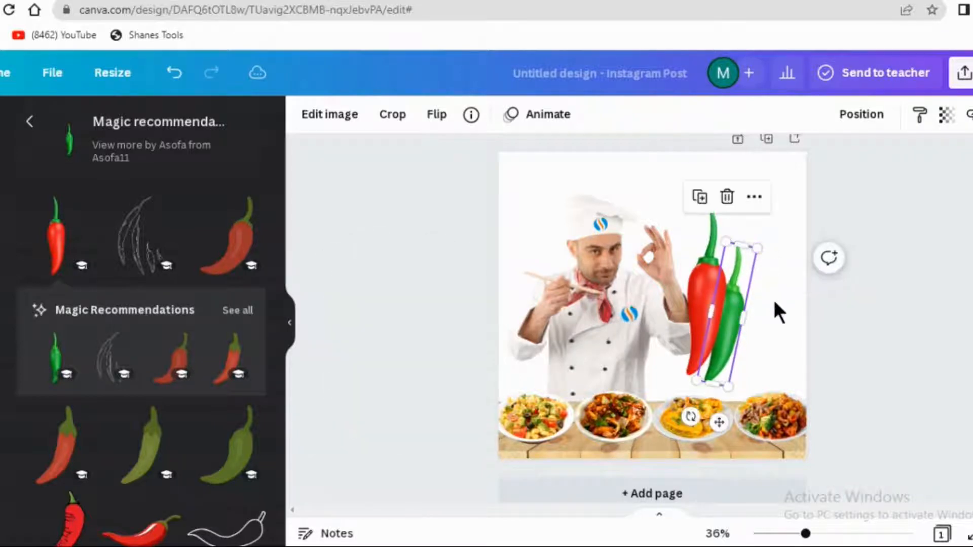
click(735, 215)
drag(737, 215, 731, 224)
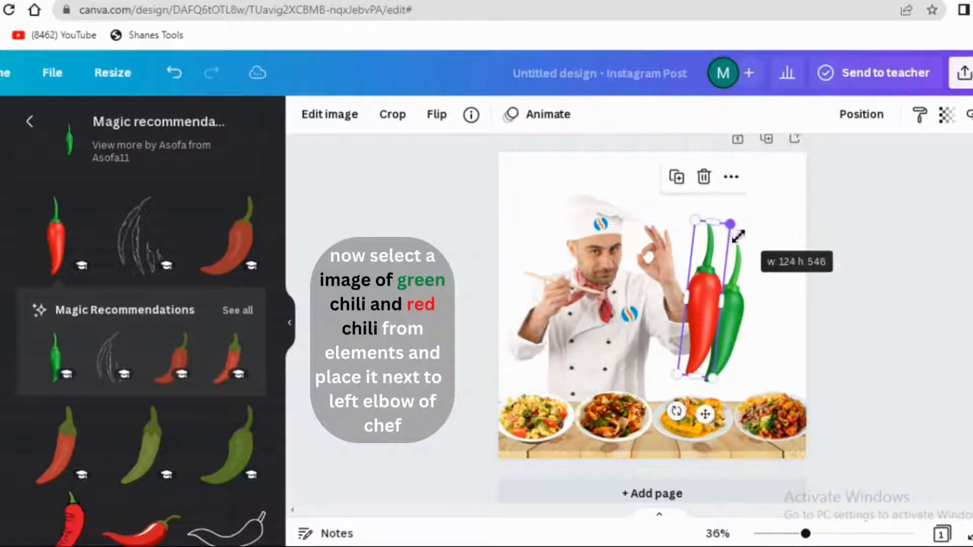
drag(677, 411, 674, 412)
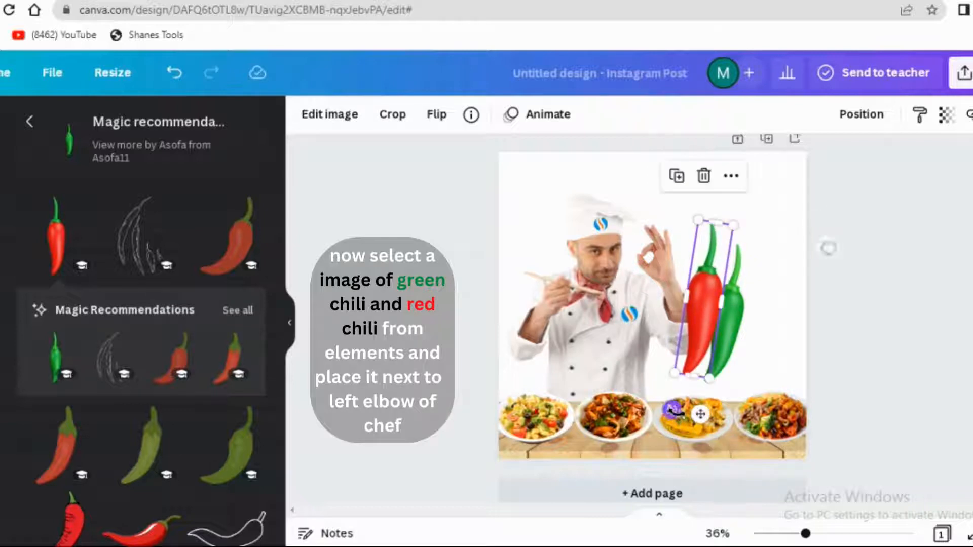
click(733, 338)
drag(757, 248, 766, 305)
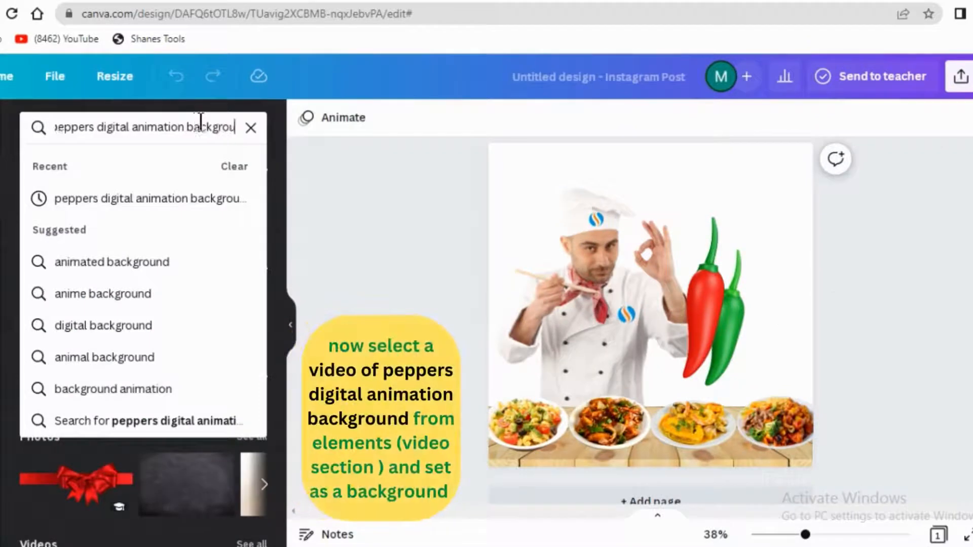
Search for "peppers digital animation background", add the 12-second Peppers Digital Animation Background video and set it as the page background.
text(nd)
key(Return)
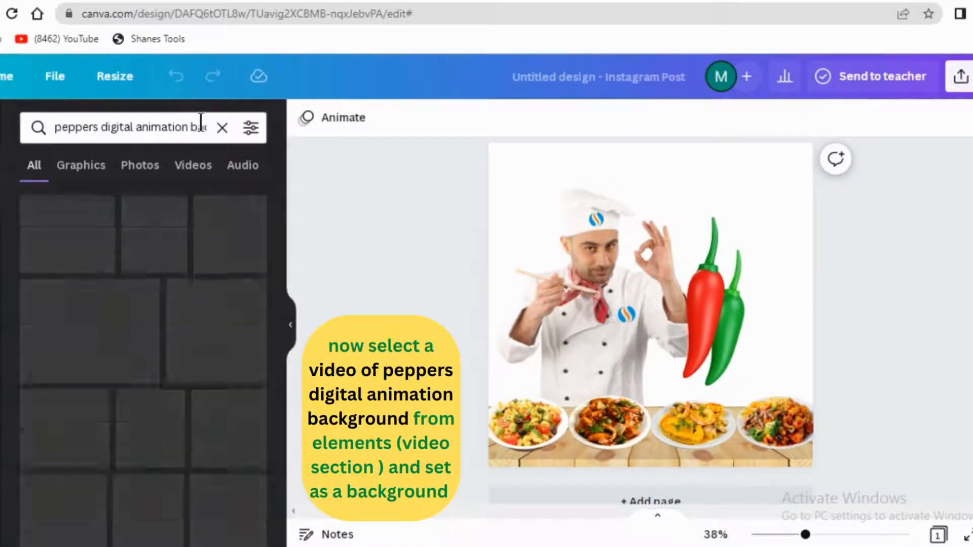
click(202, 169)
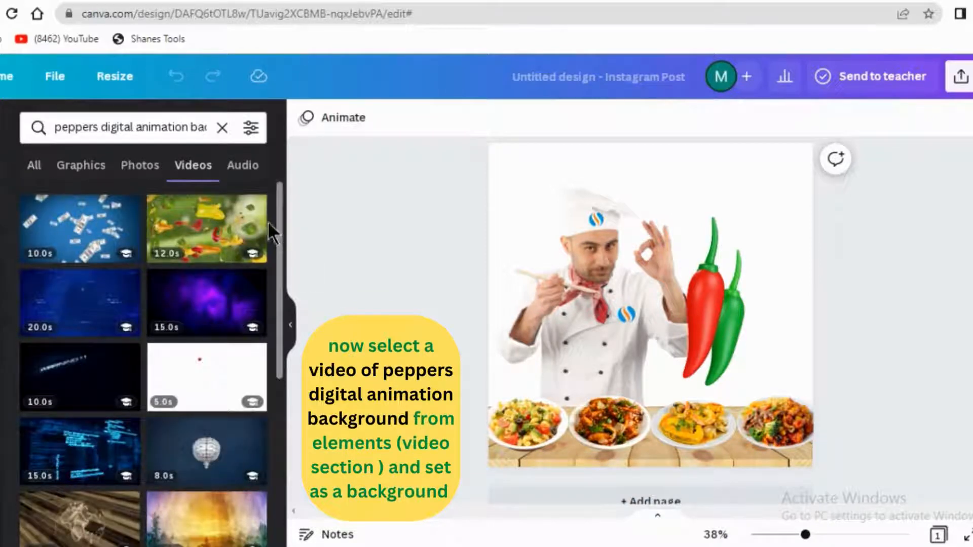
click(255, 207)
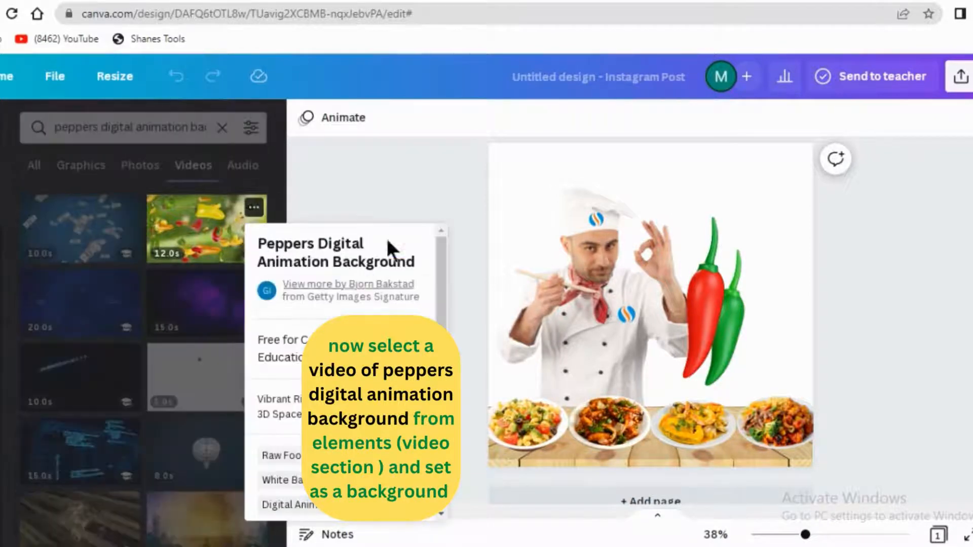
click(447, 178)
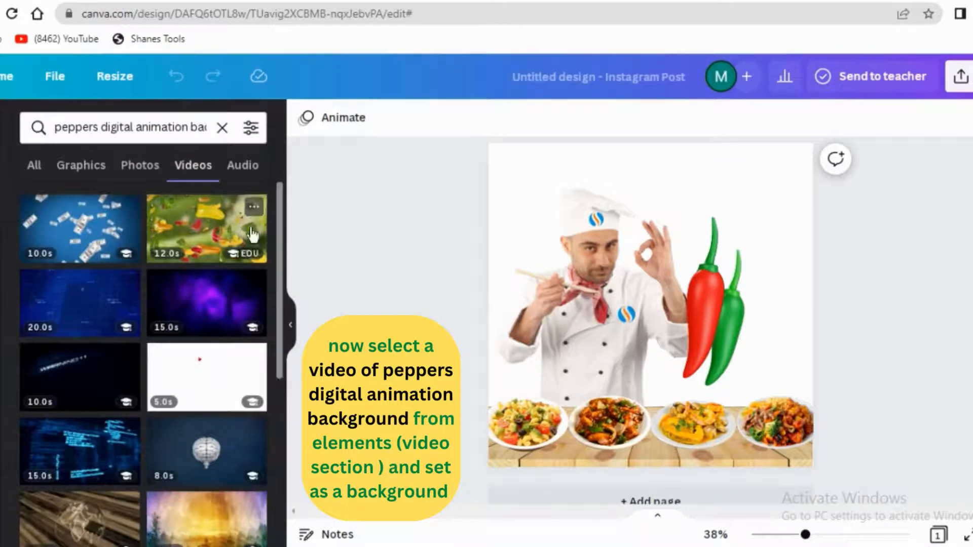
click(228, 231)
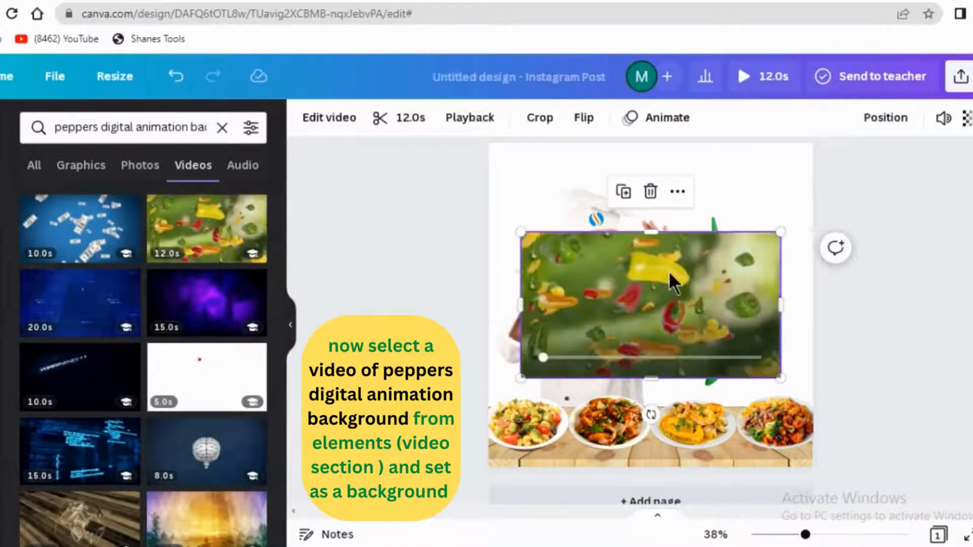
right_click(668, 272)
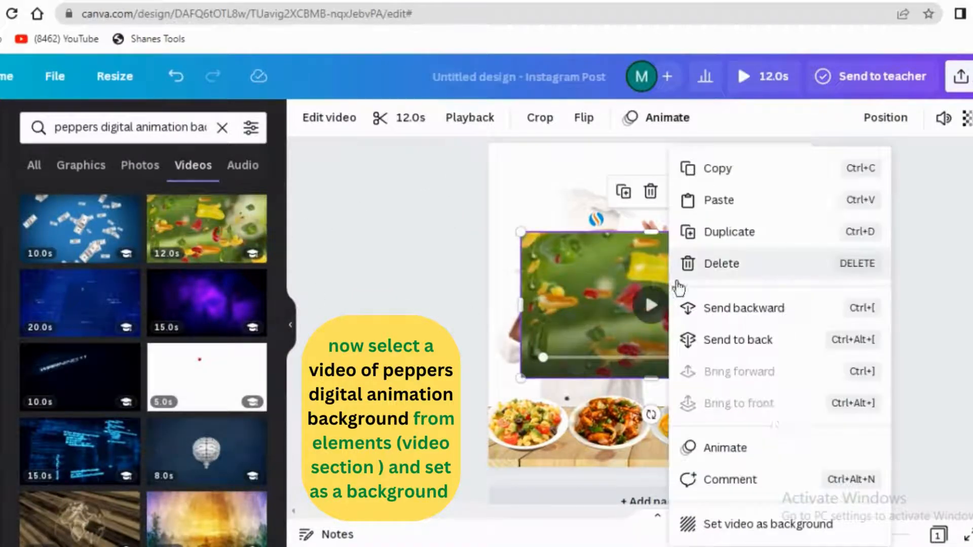
click(763, 527)
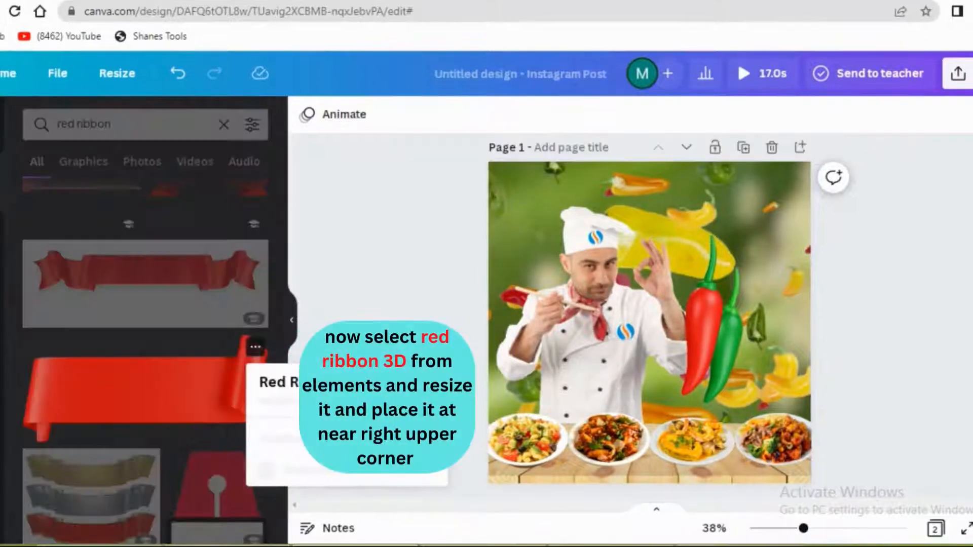
Add the red 3D ribbon with the rolled end, shrink it and place it near the page's upper right corner.
click(252, 349)
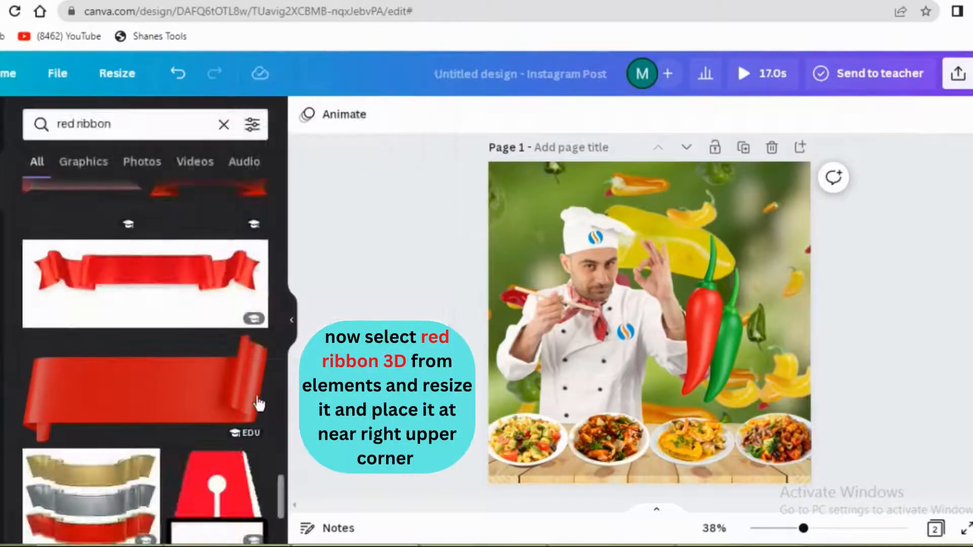
click(187, 396)
drag(782, 272, 653, 322)
drag(591, 351, 745, 223)
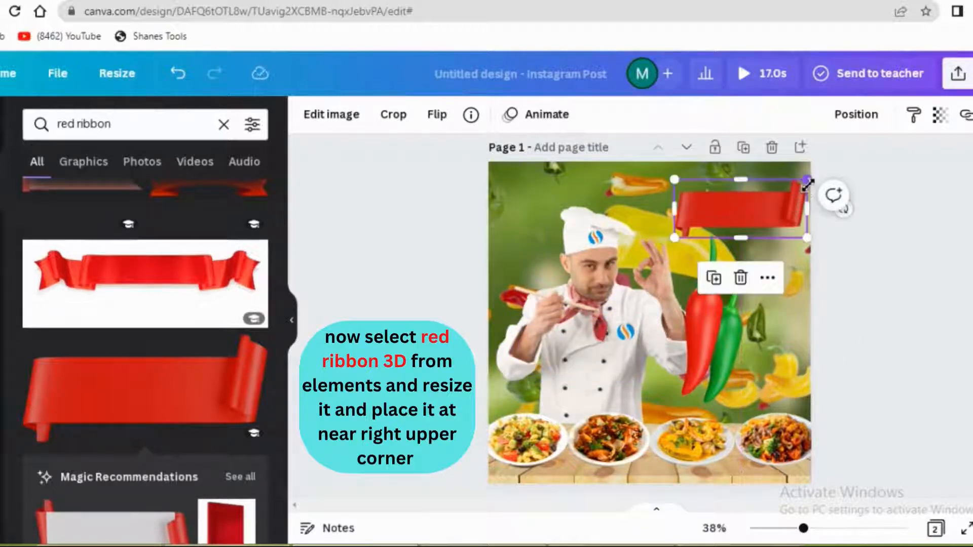
drag(807, 183, 756, 196)
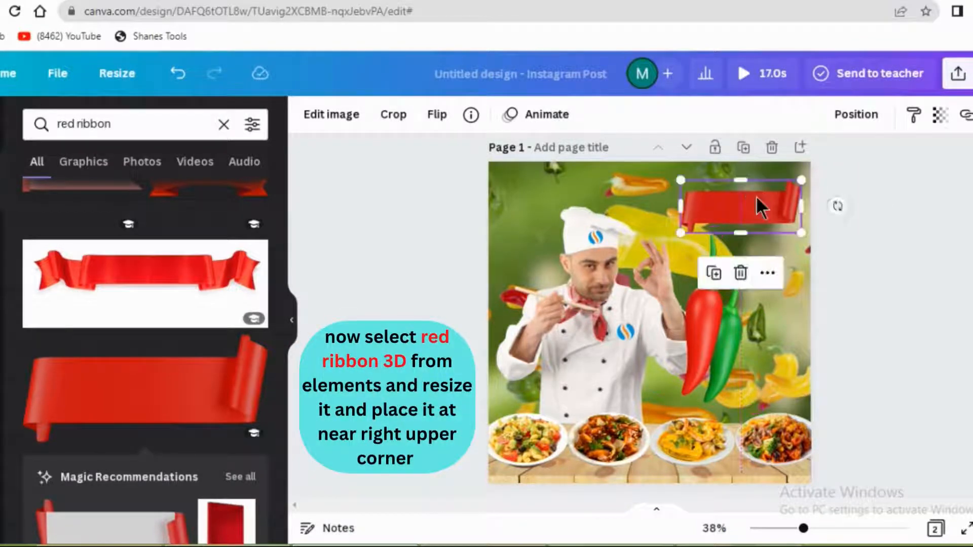
Shrink the red and green chillies slightly and position the green one close beside the red one, clear of the ribbon.
click(889, 251)
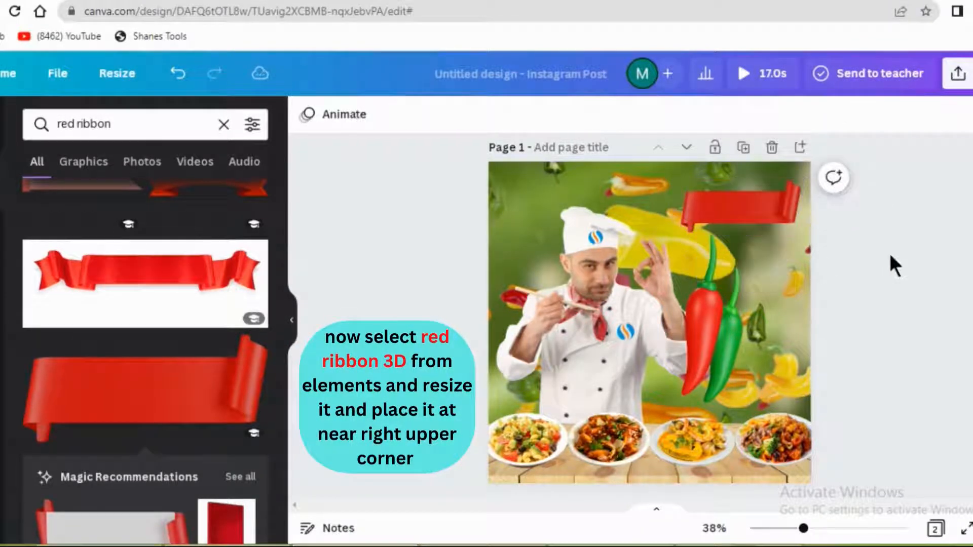
click(713, 323)
drag(742, 242, 751, 290)
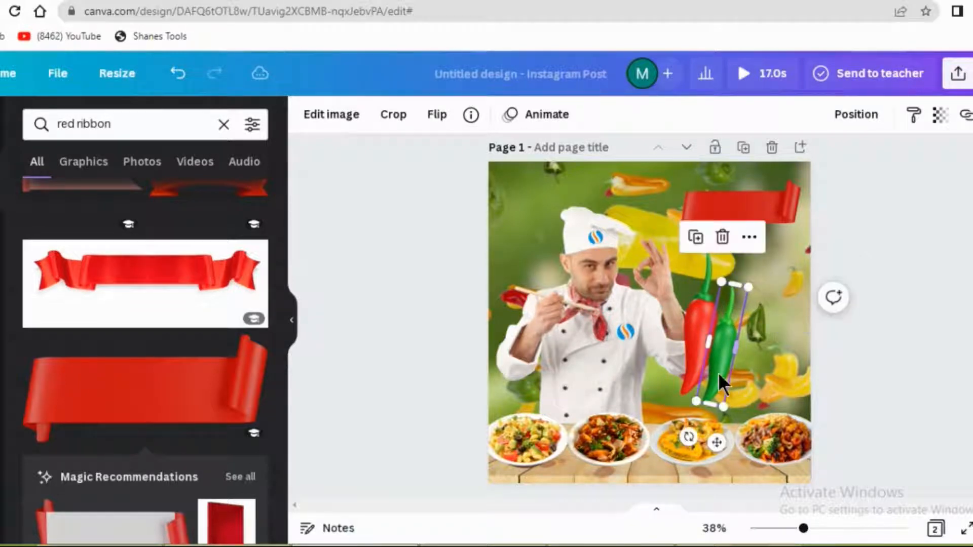
drag(712, 441, 712, 441)
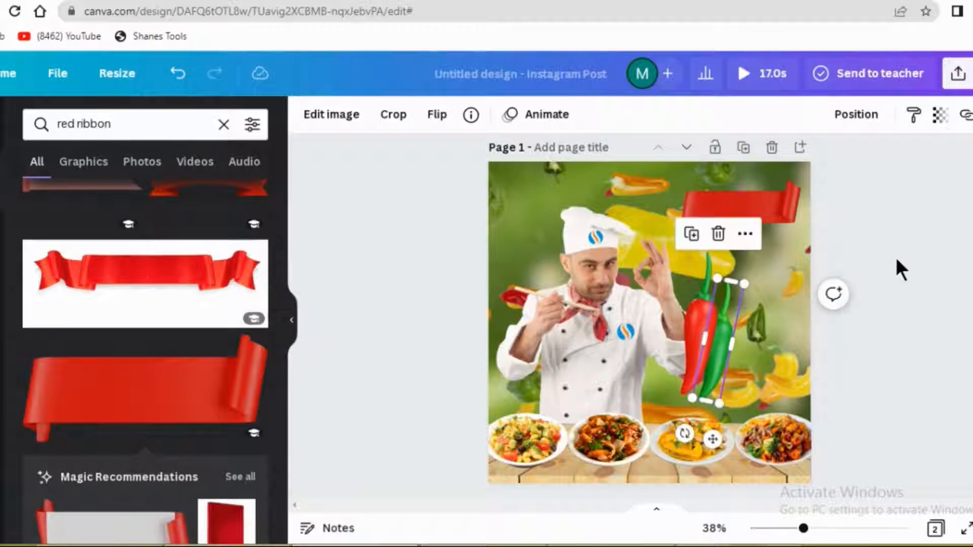
click(933, 230)
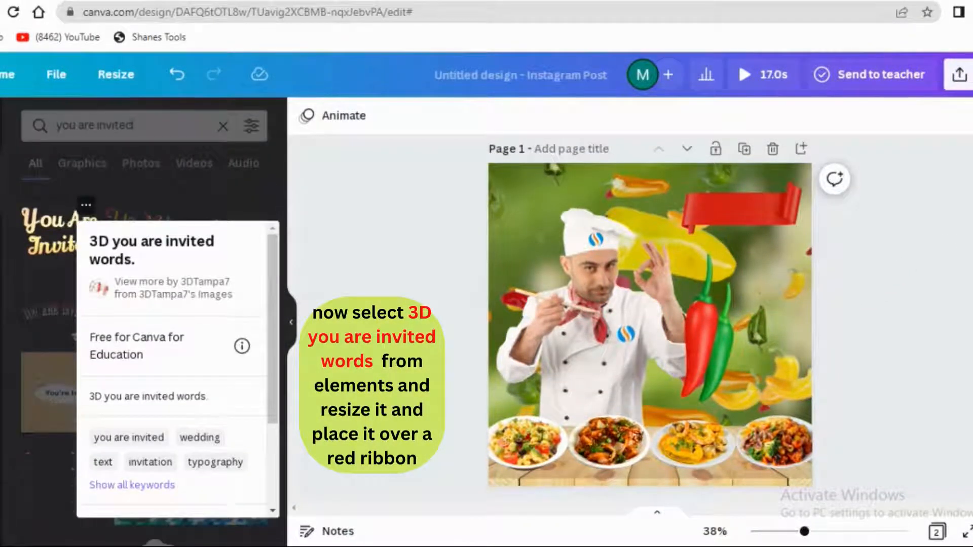
Add the "3D you are invited words" graphic, scale it down to fit the red ribbon and centre it on the ribbon.
click(57, 232)
click(57, 233)
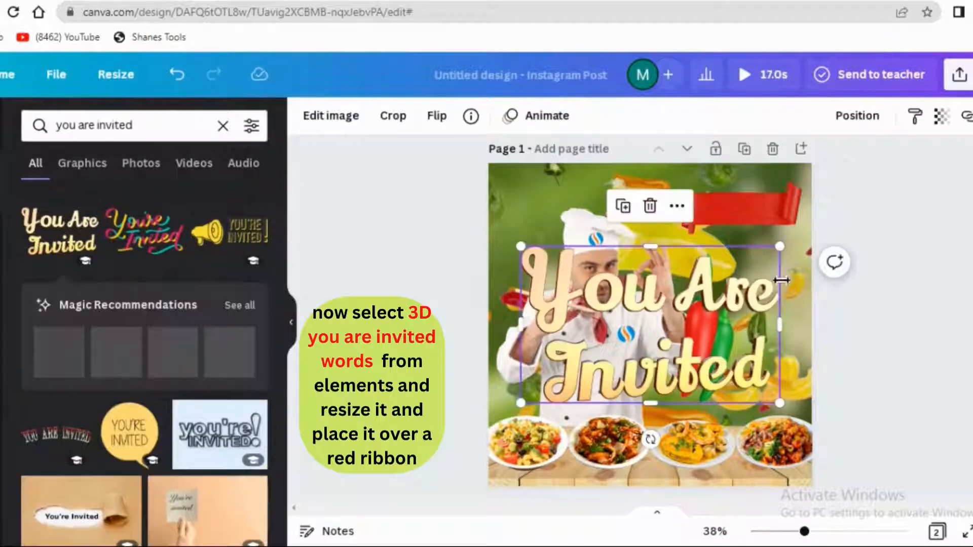
drag(783, 231, 651, 437)
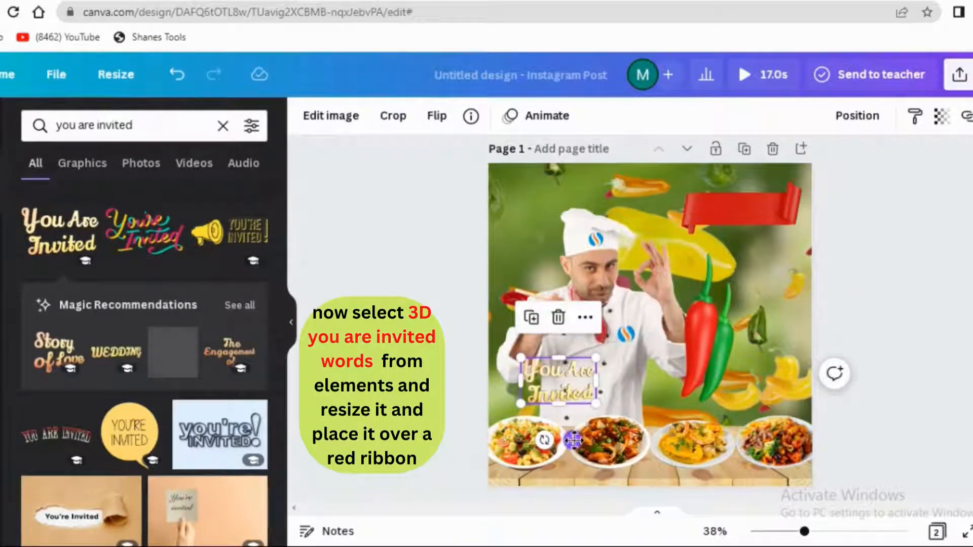
drag(574, 441, 753, 275)
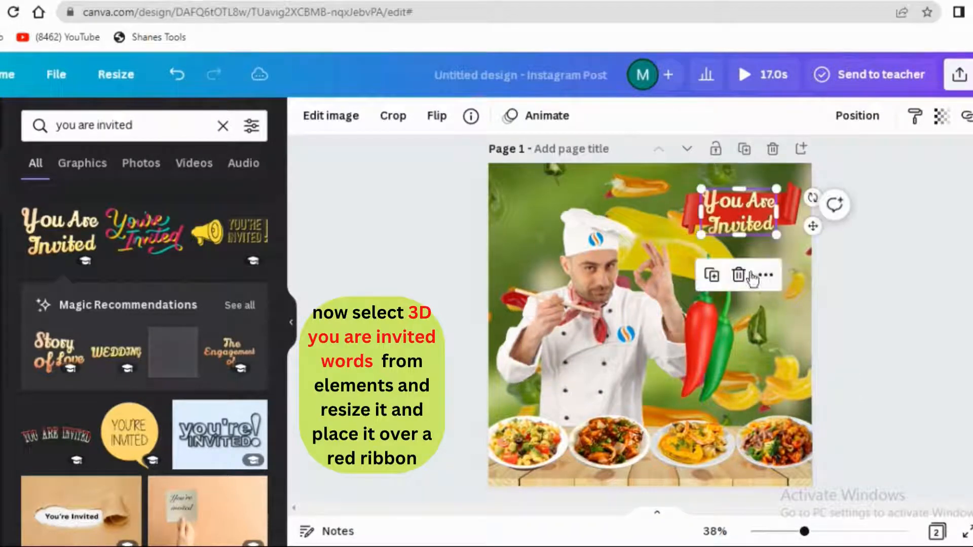
drag(783, 193, 754, 202)
drag(742, 270, 749, 258)
click(907, 211)
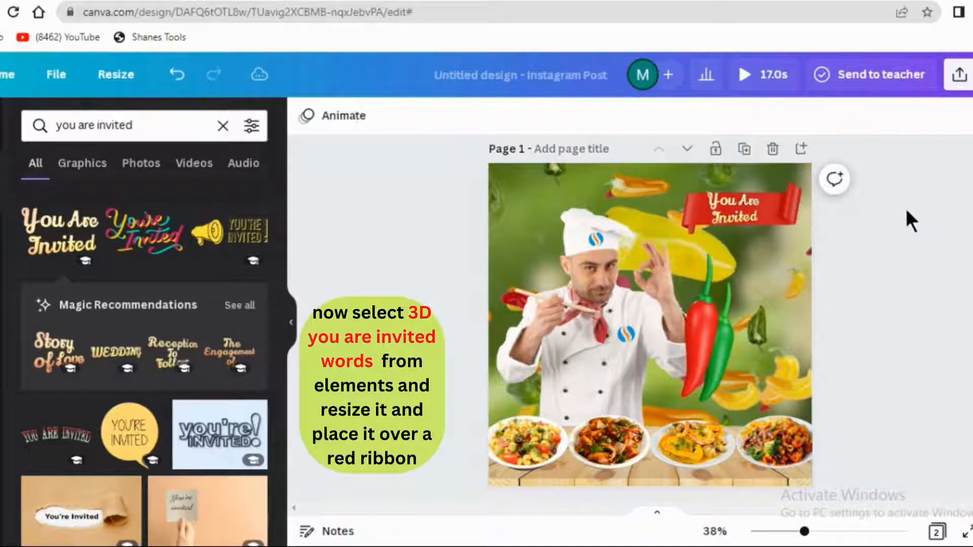
click(731, 209)
drag(761, 194, 800, 224)
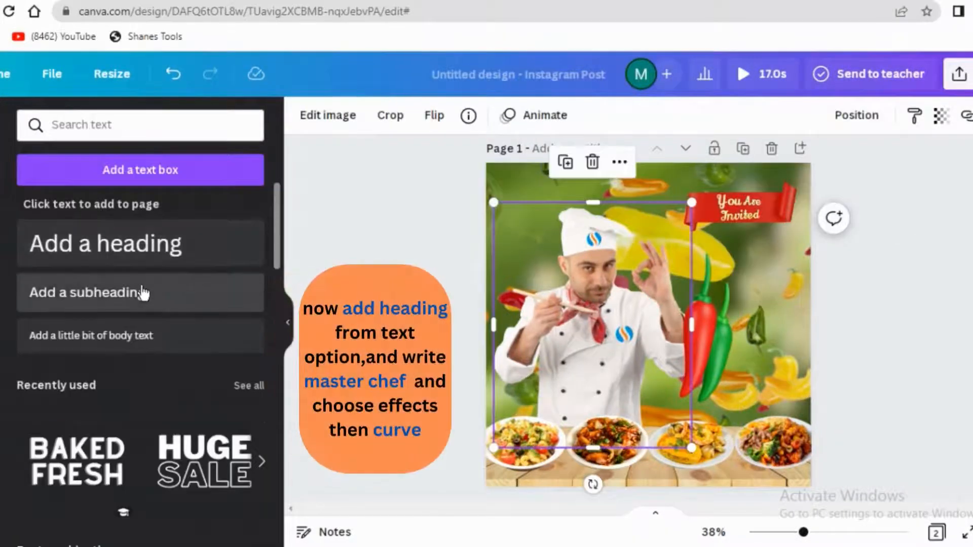
Add a subheading reading "Master Chef" and move it up over the chef's hat.
click(142, 293)
double_click(619, 458)
text(Mas)
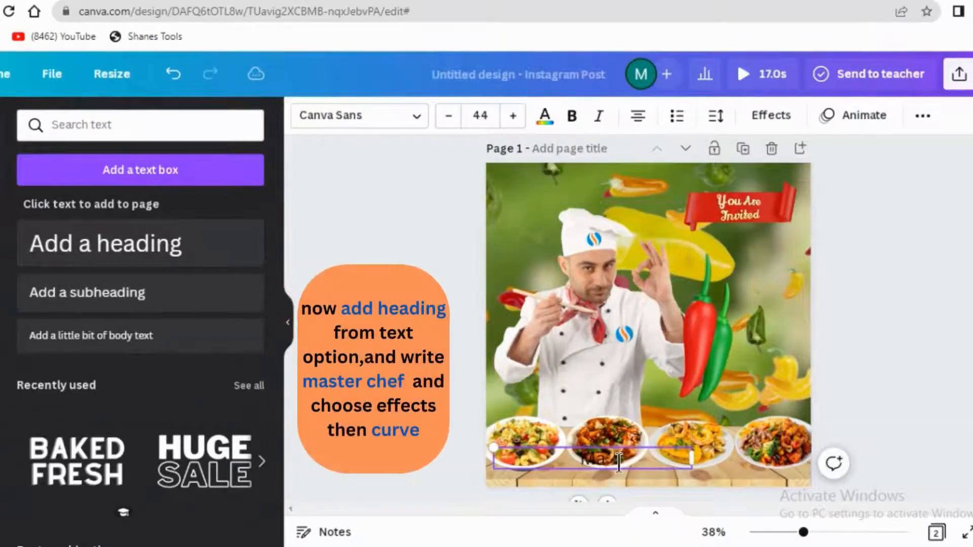
text(ter Chef)
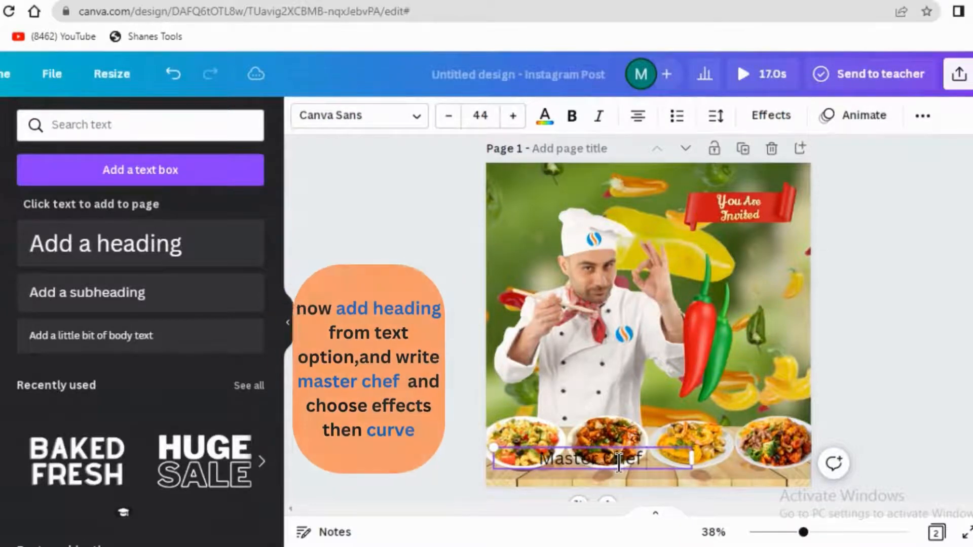
drag(619, 464, 600, 239)
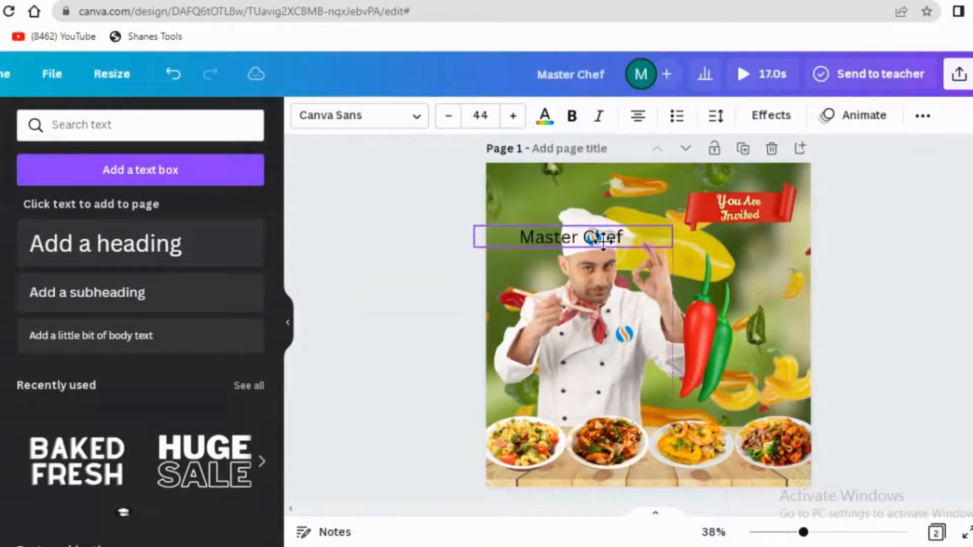
Apply the Curve shape effect to the "Master Chef" text.
click(781, 116)
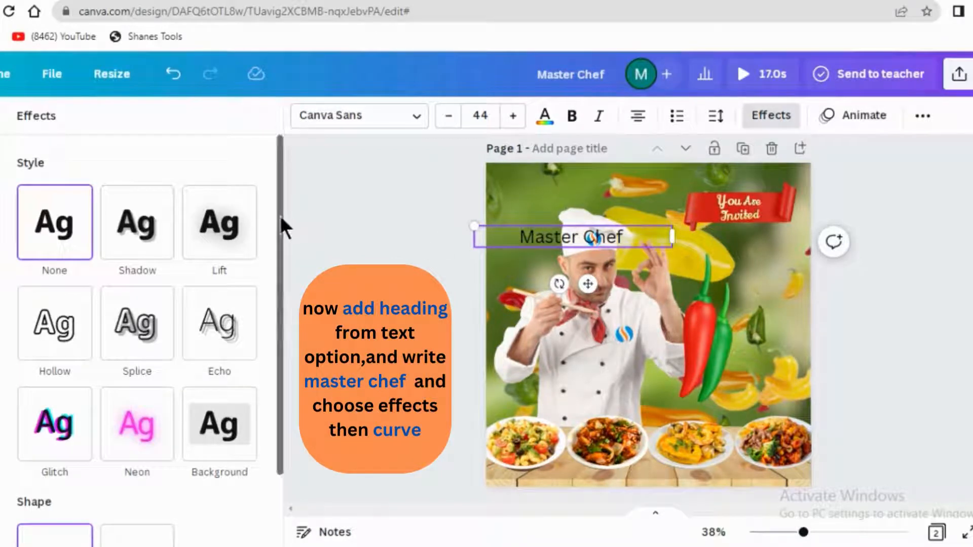
drag(280, 215, 284, 324)
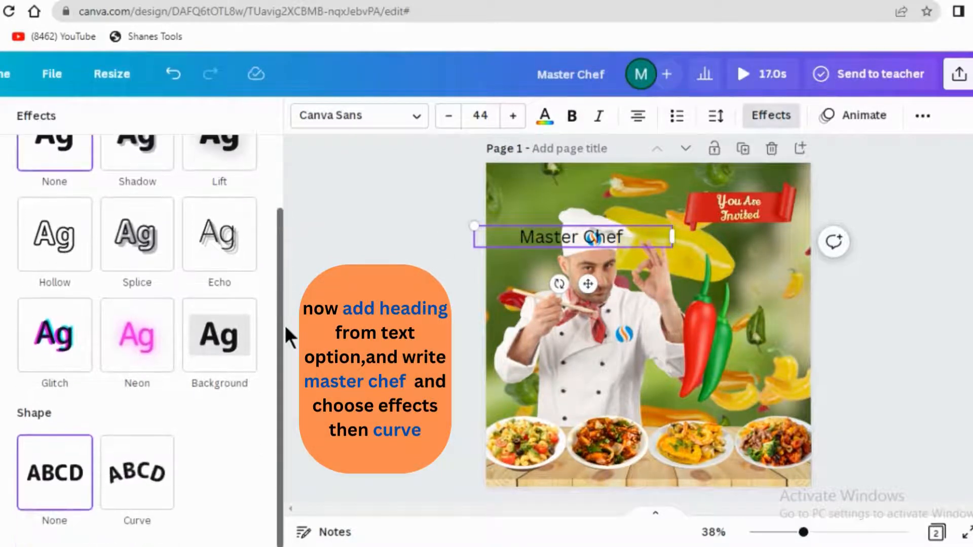
click(138, 472)
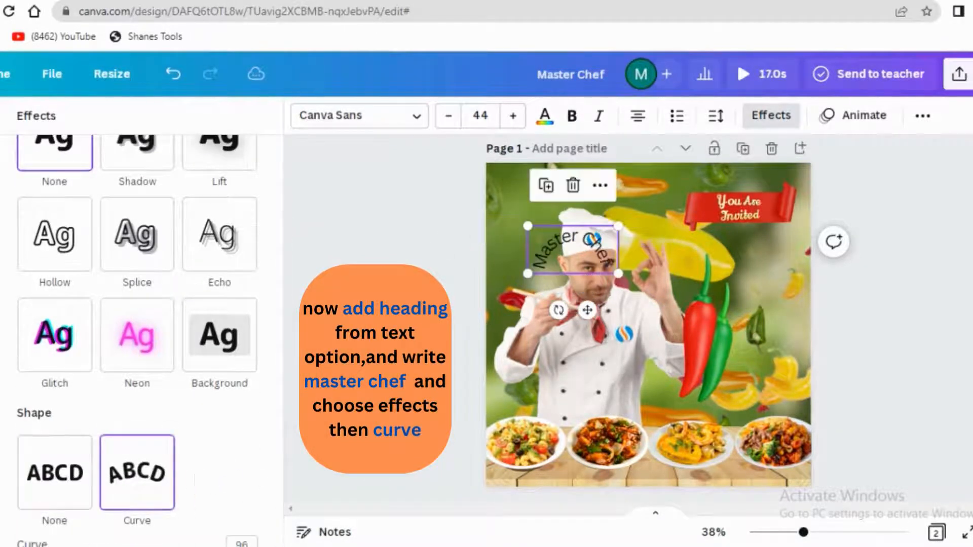
Format the curved "Master Chef" text in the Archivo Black font with the orange-red photo colour.
click(568, 120)
click(546, 116)
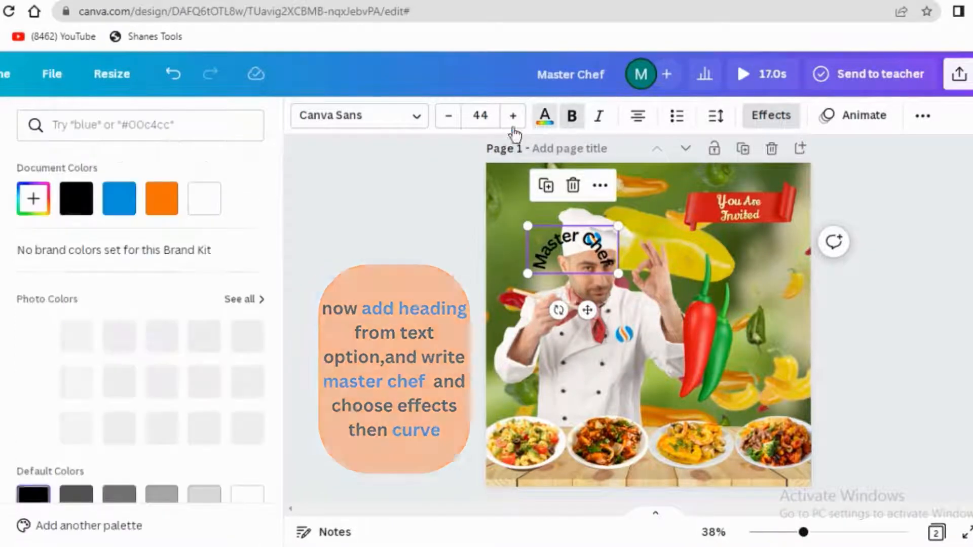
click(247, 430)
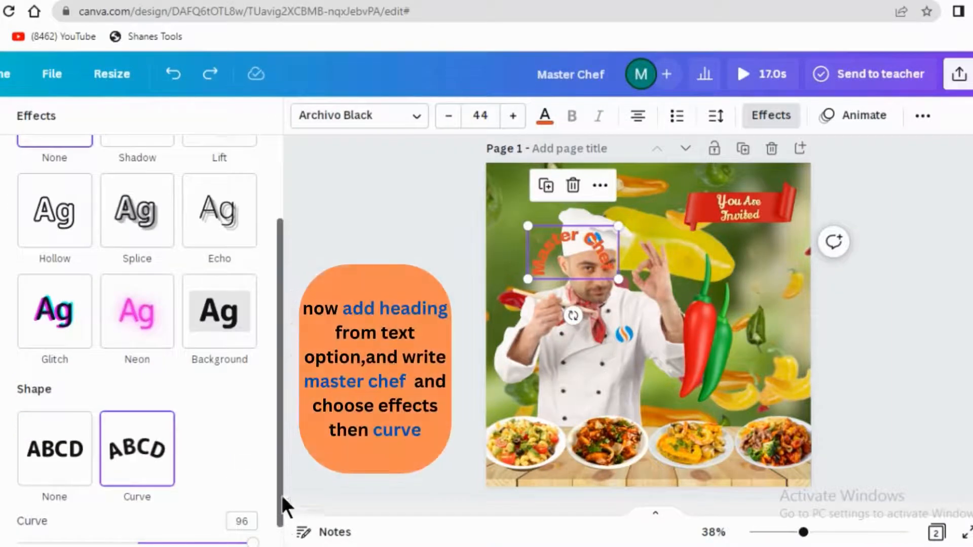
Set the "Master Chef" curve to 99 and place the text in the page's upper left corner, shifting the chef slightly right and down.
drag(279, 486, 257, 522)
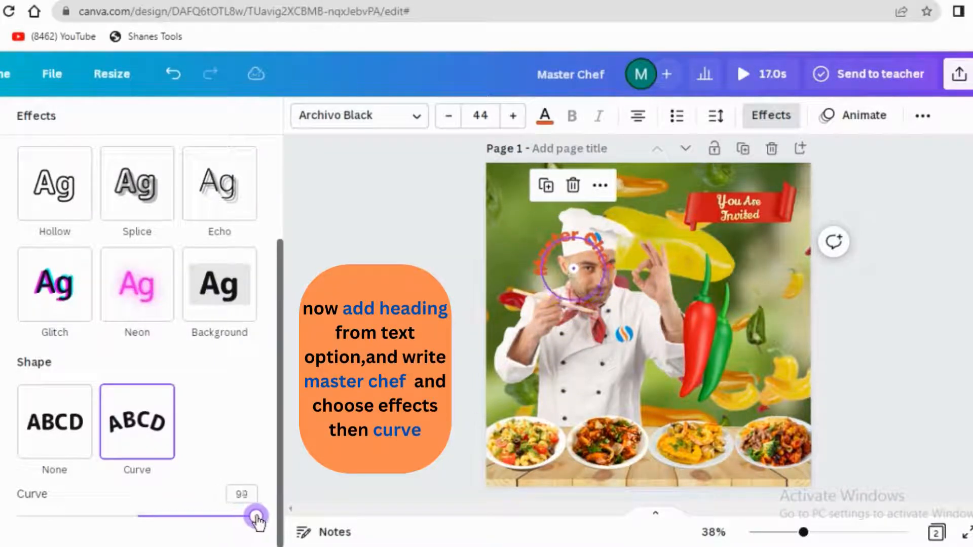
drag(573, 253, 540, 203)
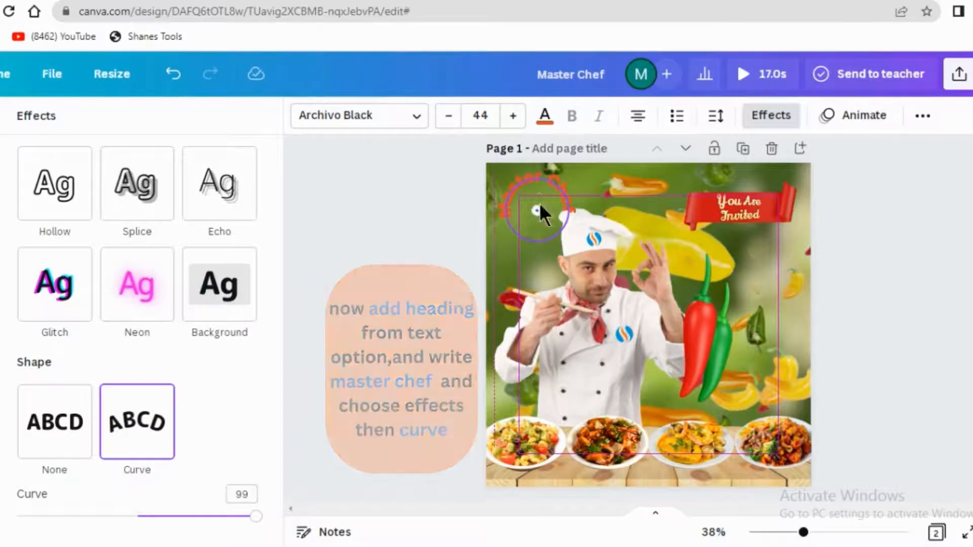
click(604, 261)
click(961, 238)
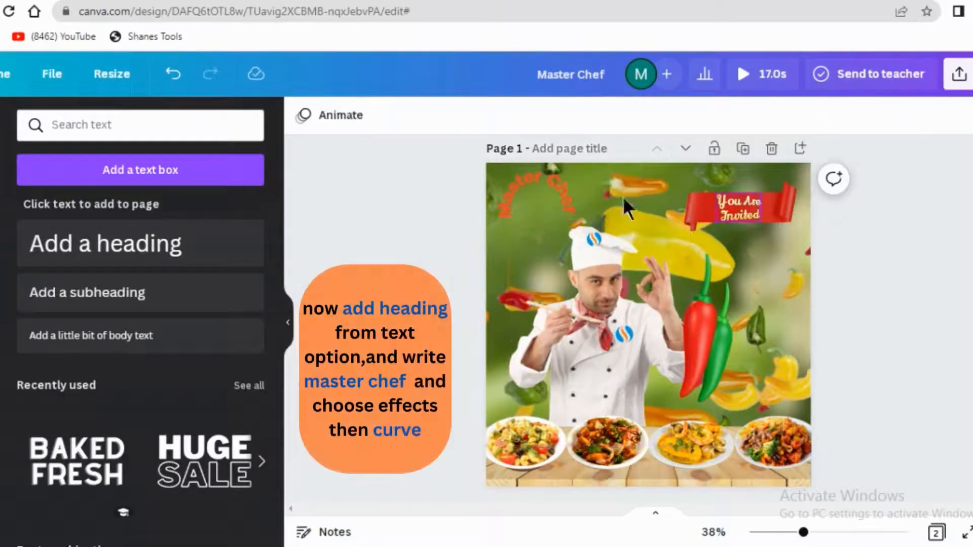
Recolour the curved "Master Chef" text with a brighter, more saturated custom orange-red.
click(551, 198)
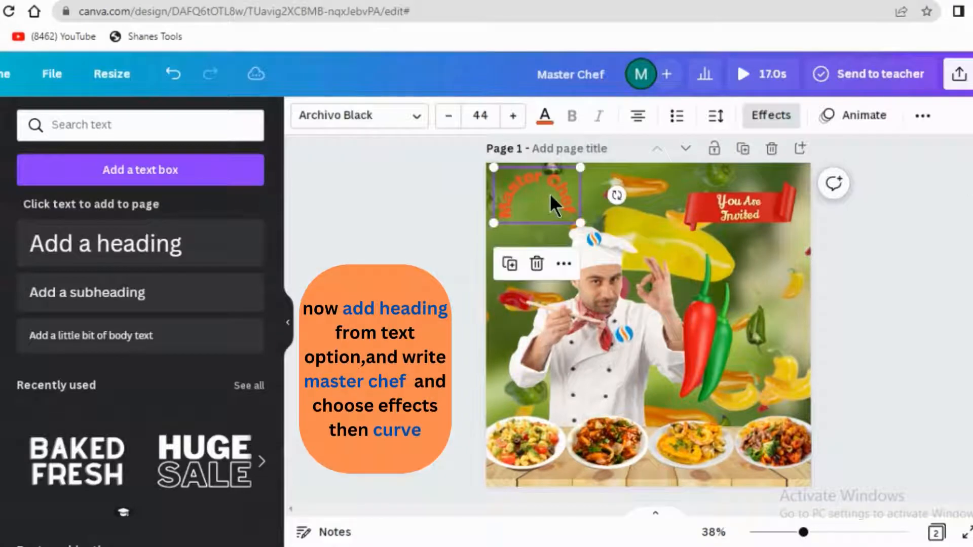
click(514, 184)
click(545, 117)
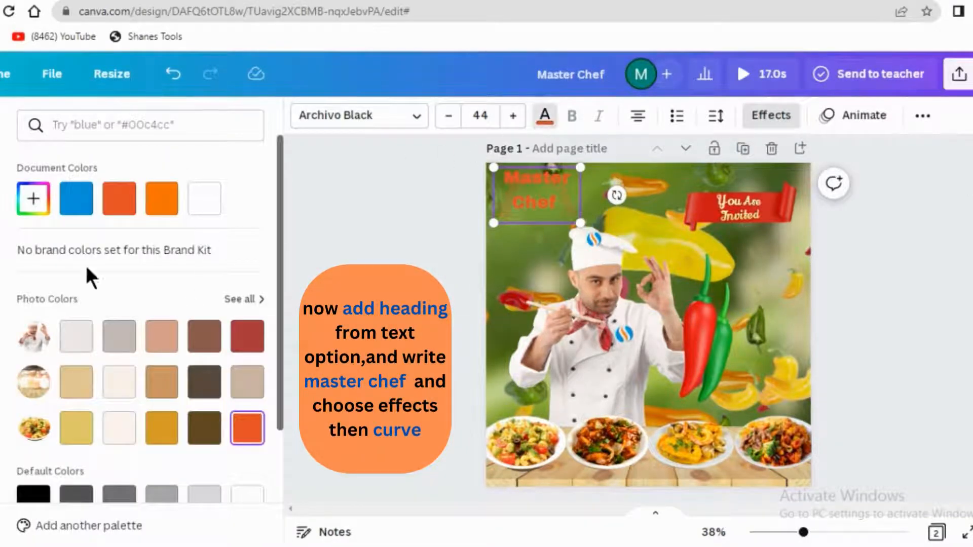
click(33, 203)
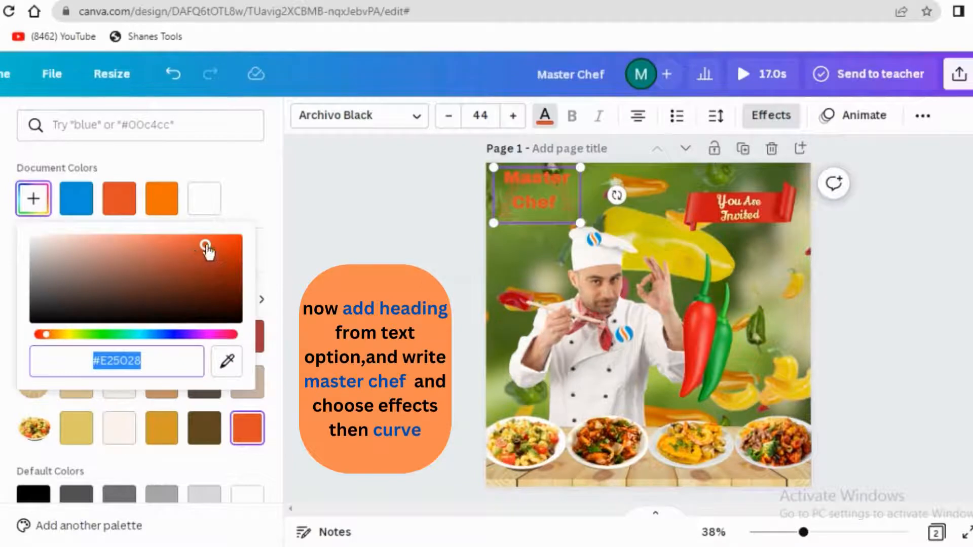
drag(206, 246, 211, 251)
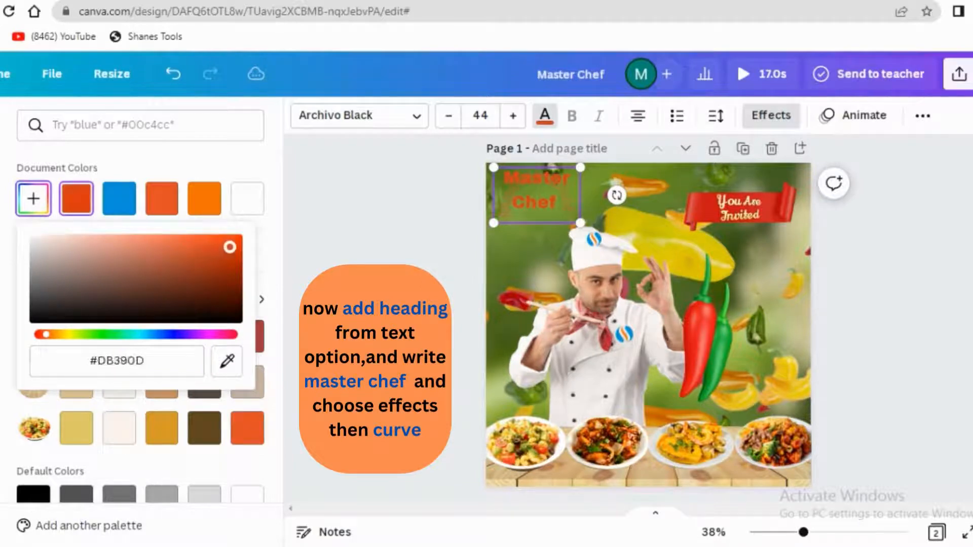
drag(230, 247, 214, 236)
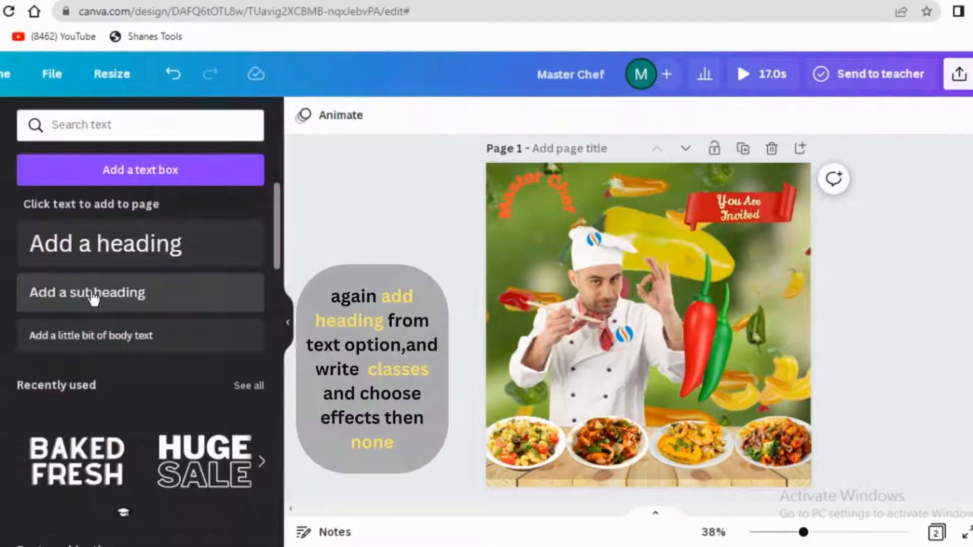
Add a subheading reading "Classes" and place it directly beneath the curved "Master Chef" text.
click(93, 298)
text(C)
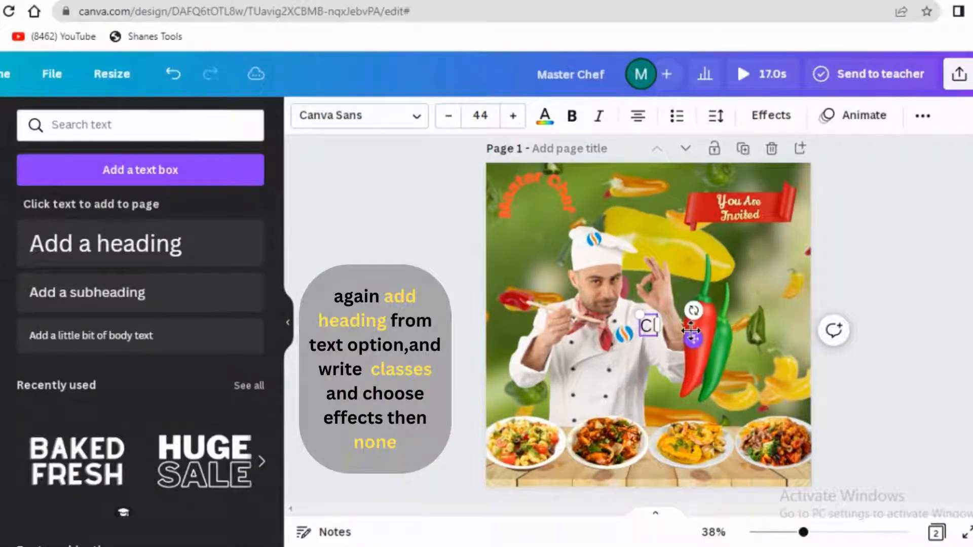
text(lasses)
drag(710, 340, 604, 245)
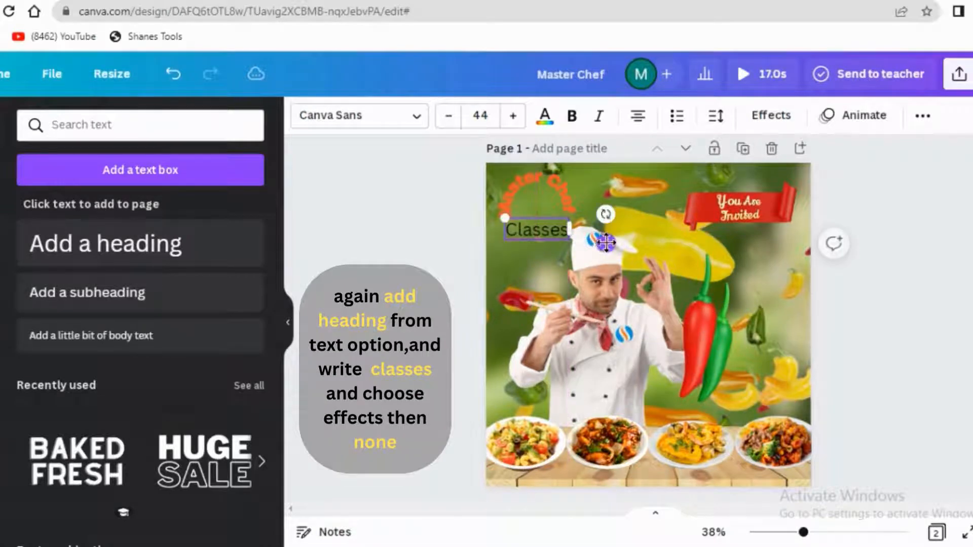
click(861, 202)
Copy the style of the "Master Chef" text onto the "Classes" text.
click(565, 185)
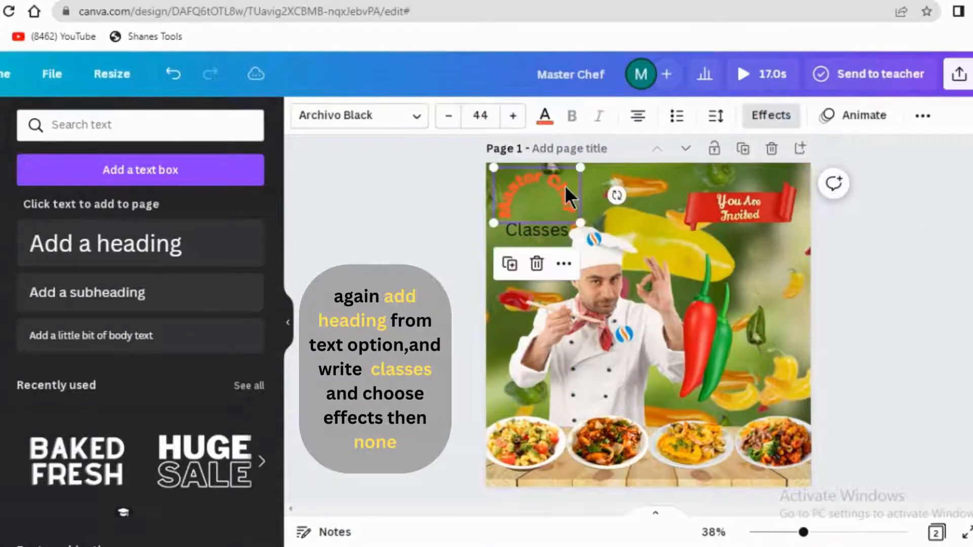
click(923, 116)
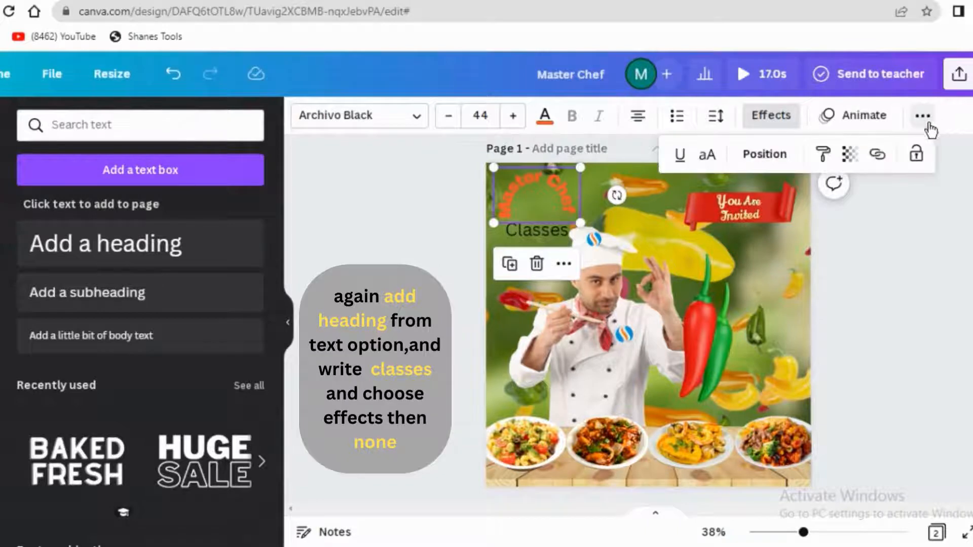
click(823, 153)
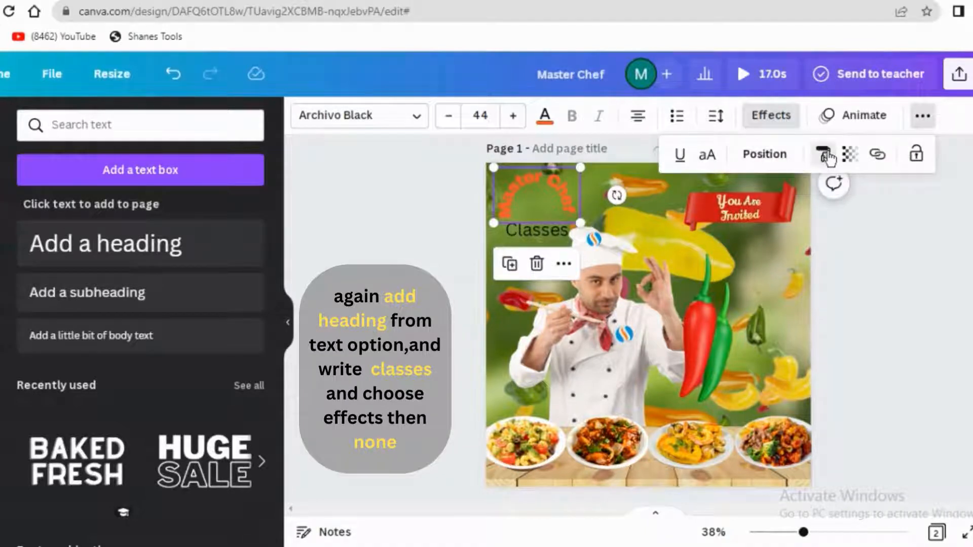
click(561, 234)
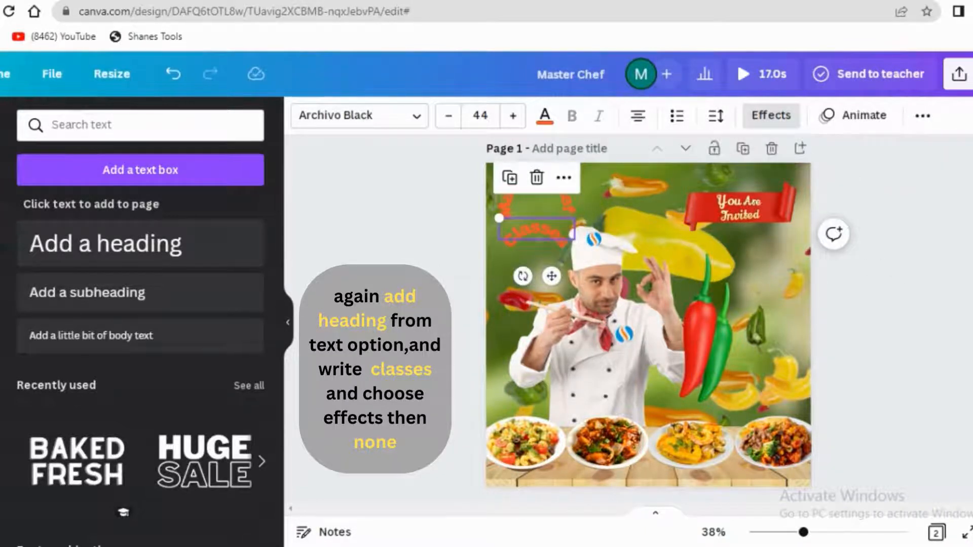
Set the "Classes" text's shape effect to None and nudge the straight word into place under the "Master Chef" arch.
click(534, 235)
click(772, 116)
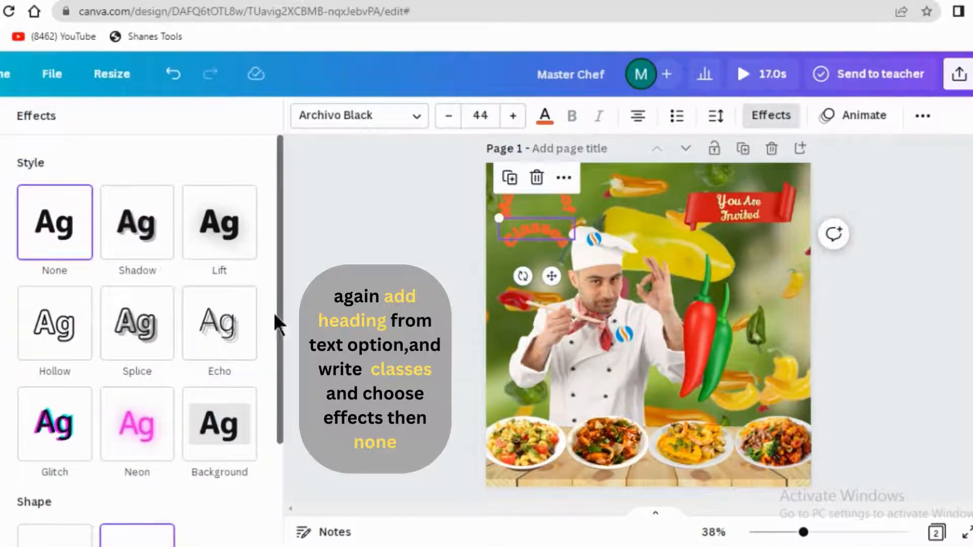
drag(276, 302, 284, 427)
click(55, 421)
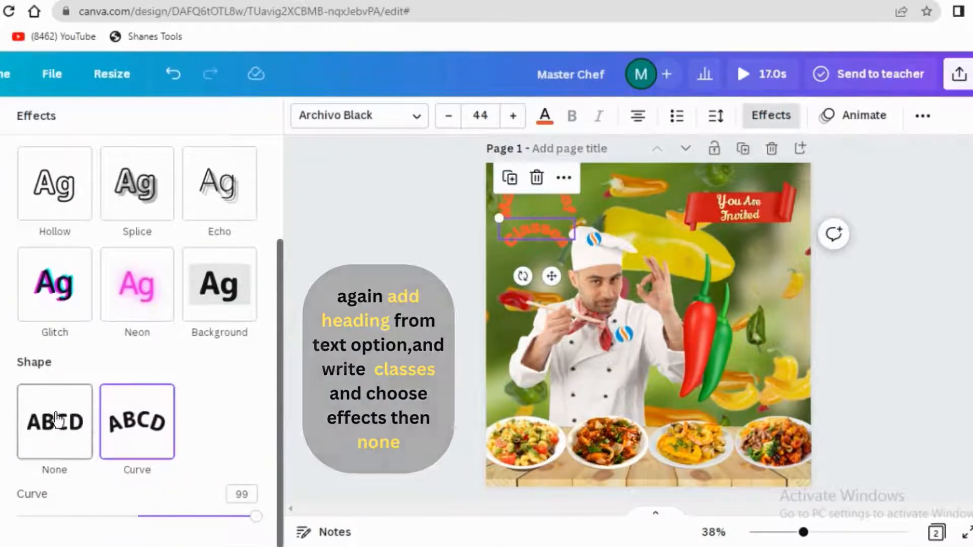
click(860, 402)
drag(536, 278, 541, 277)
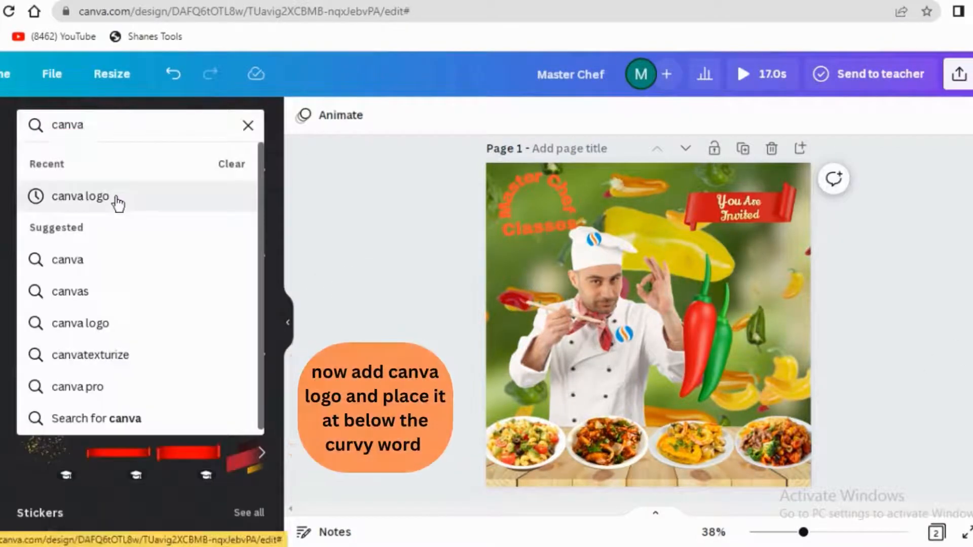
Add the round gradient Canva logo from the "canva logo" results, shrink it and centre it between the curved "Master Chef" and "Classes".
click(116, 197)
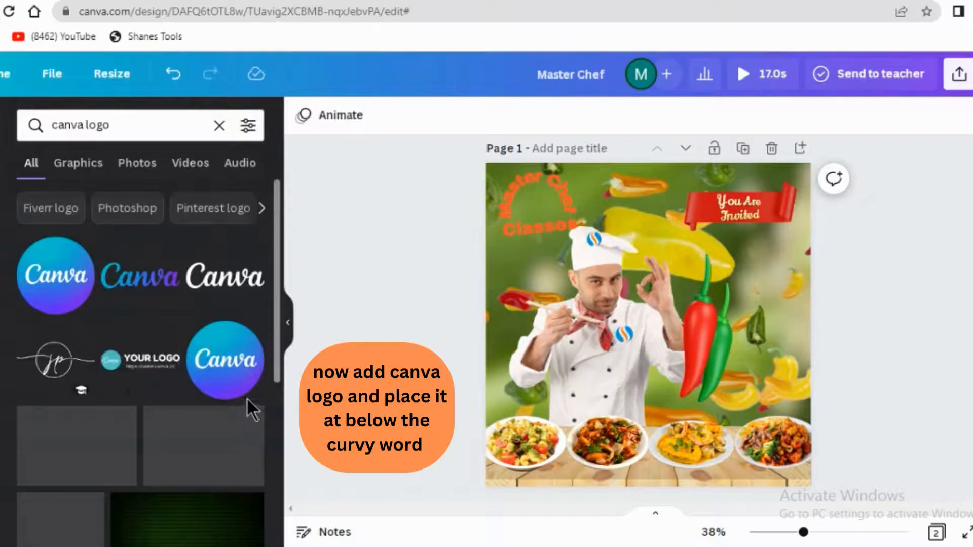
click(230, 360)
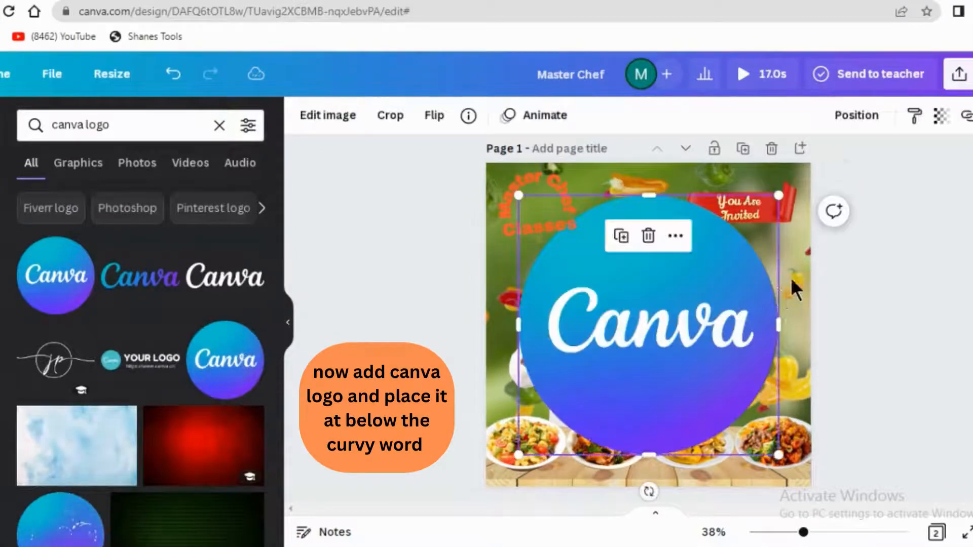
drag(778, 193, 556, 419)
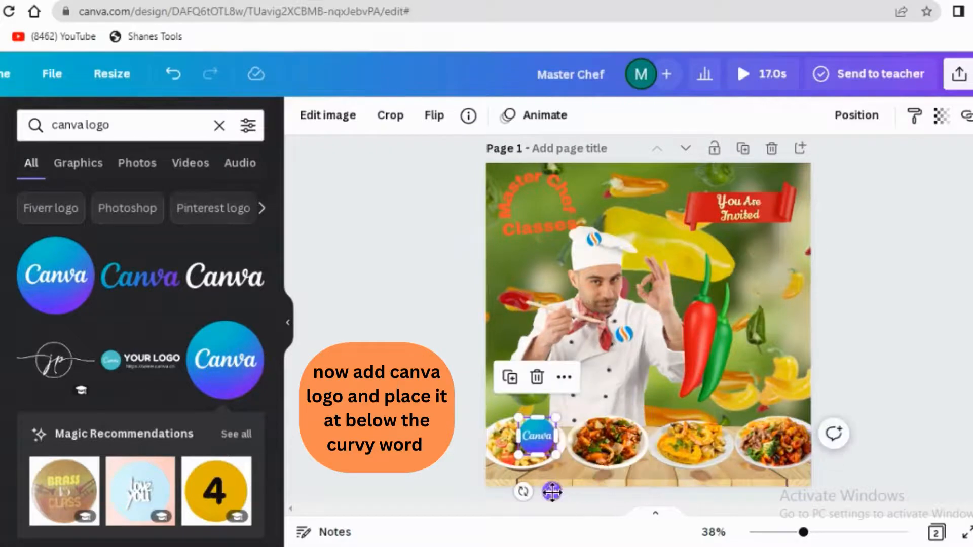
drag(552, 492, 549, 255)
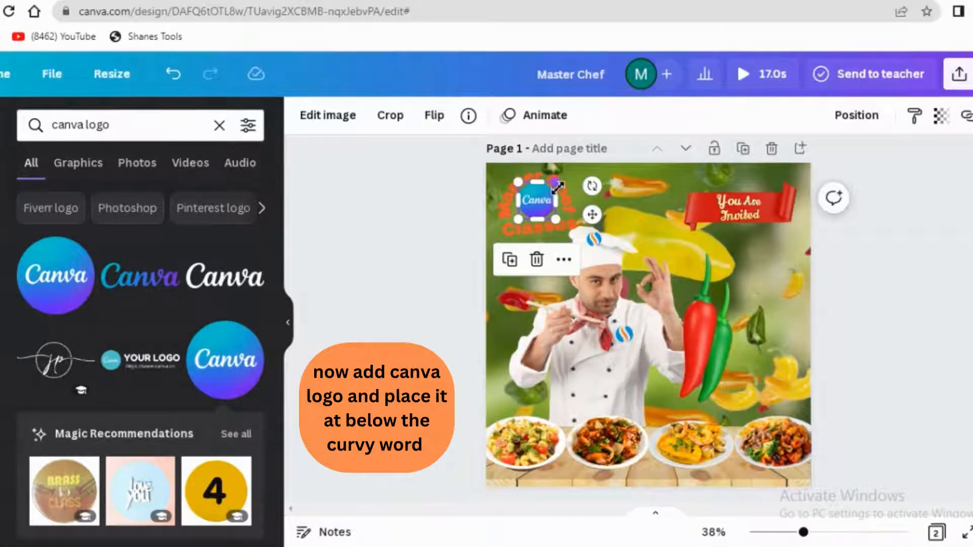
drag(559, 188, 586, 186)
click(928, 234)
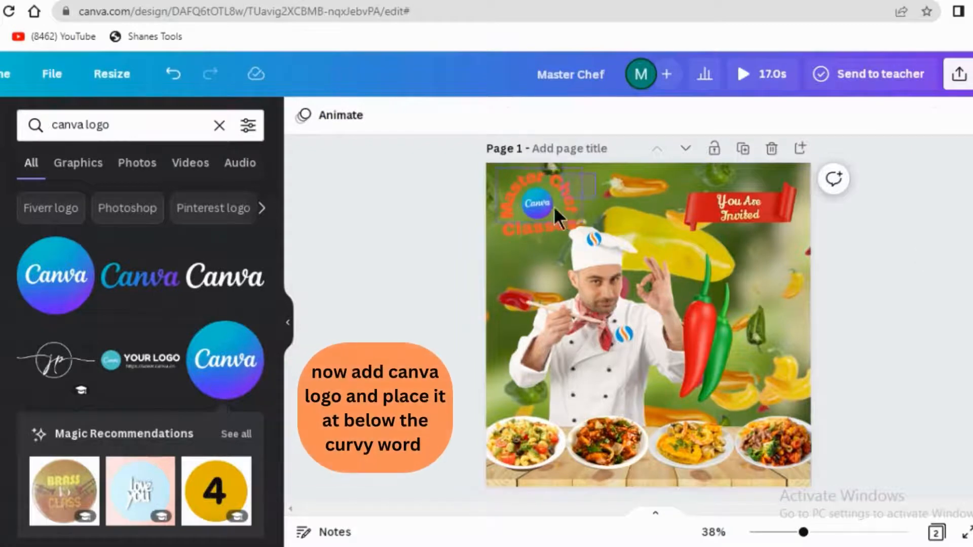
Scale down the "Master Chef" text, "Classes" text and Canva logo together and place them in the design's upper-left corner.
click(500, 217)
drag(587, 168, 569, 179)
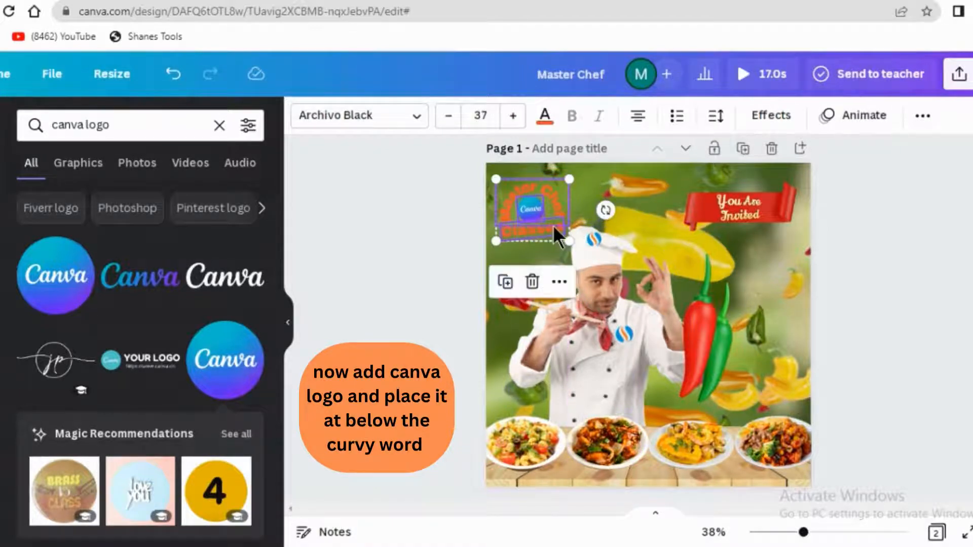
mouse_move(553, 225)
mouse_down()
mouse_move(554, 209)
mouse_move(562, 212)
mouse_up()
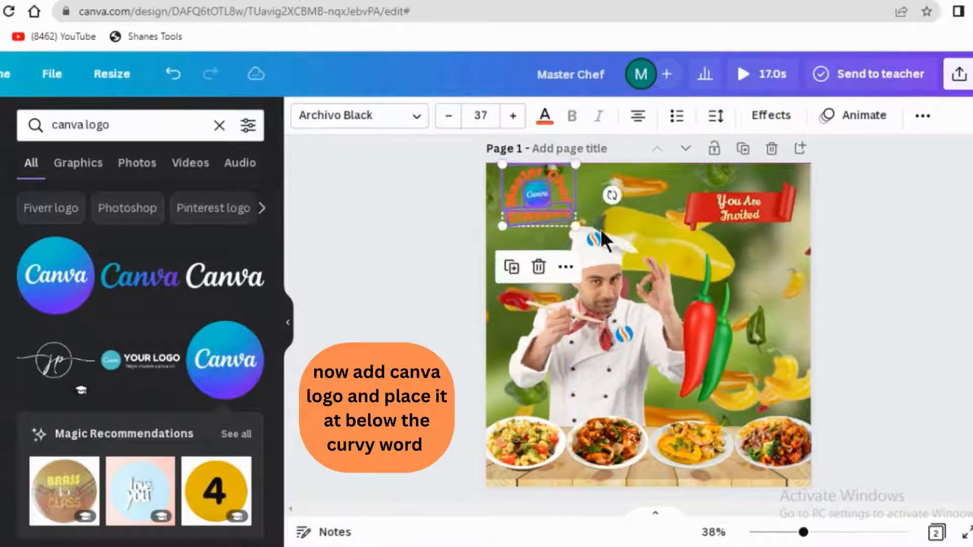
click(923, 207)
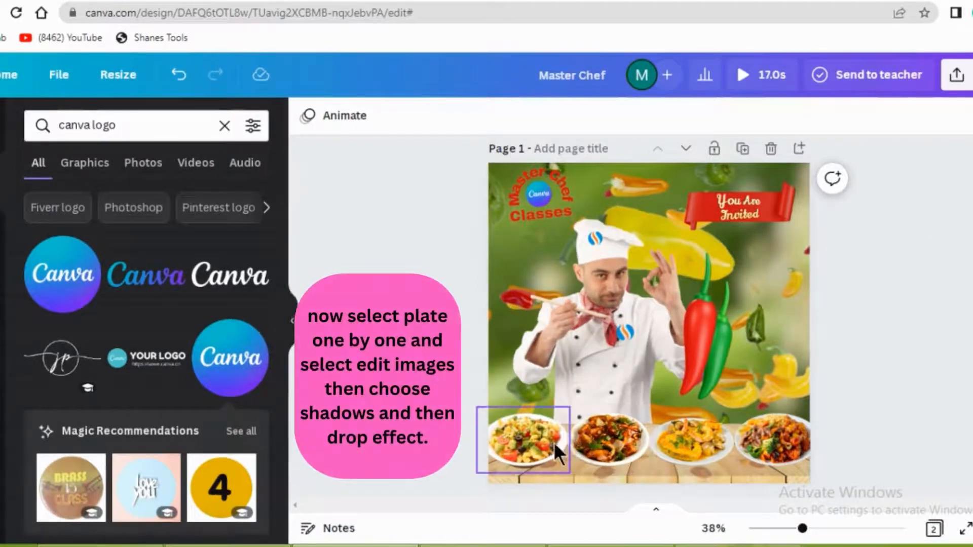
Apply a Drop shadow to the leftmost dish with offset 4 and angle -1.
click(499, 437)
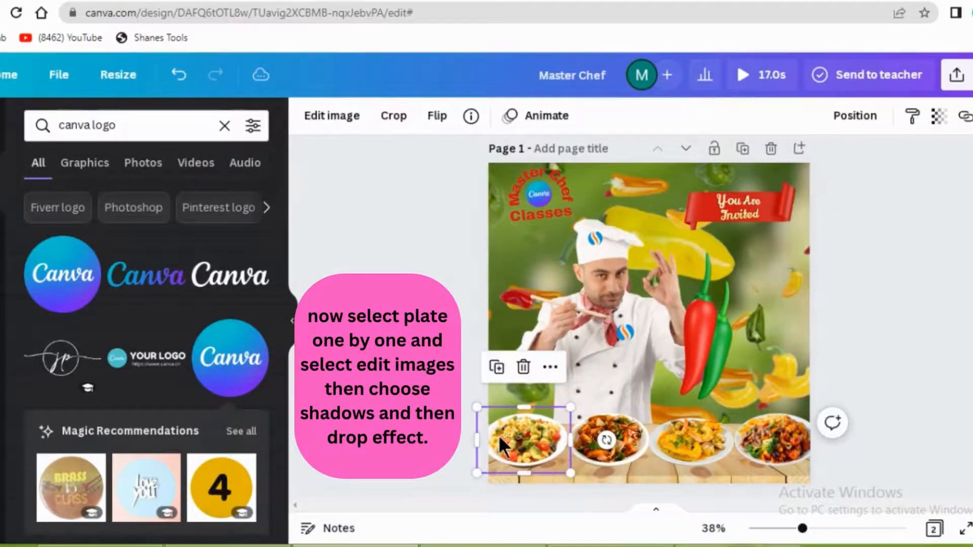
click(346, 119)
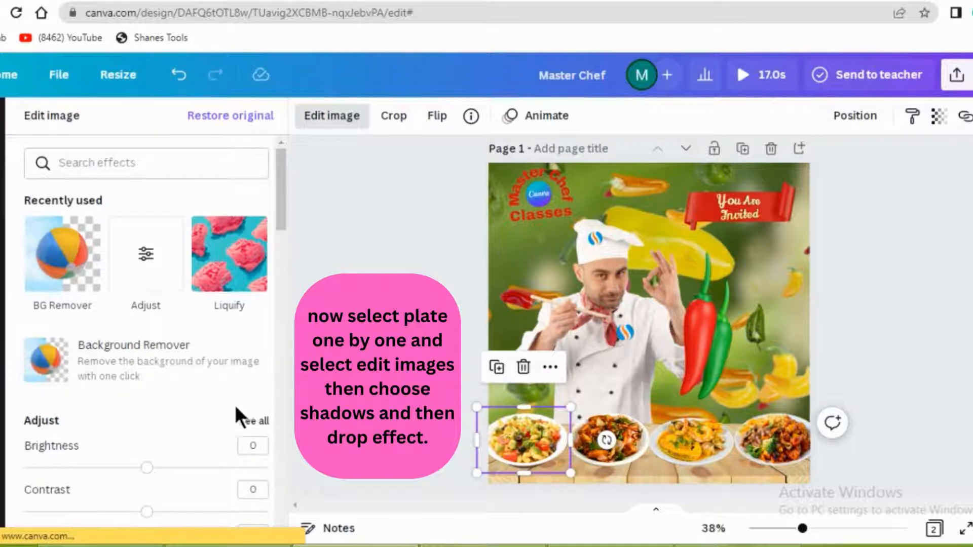
drag(277, 209, 277, 348)
click(254, 331)
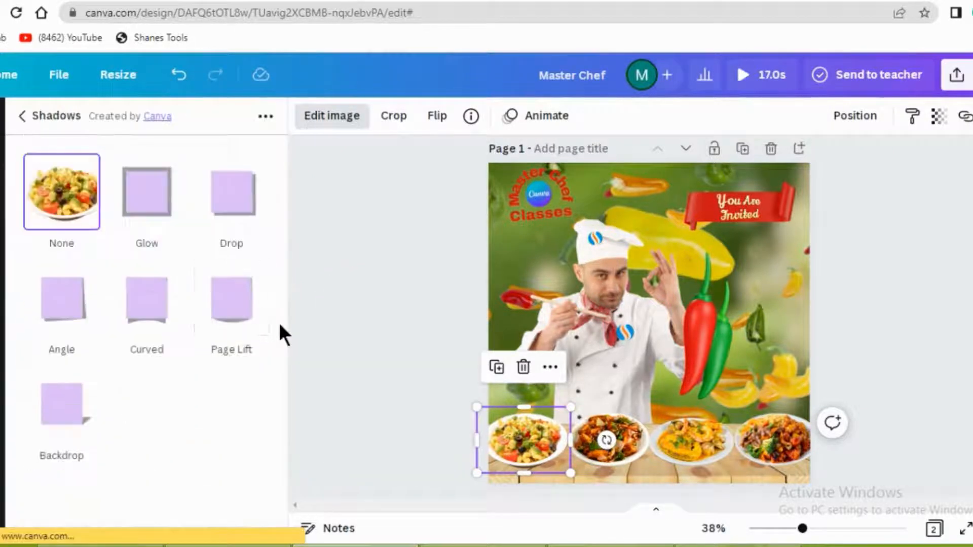
click(236, 199)
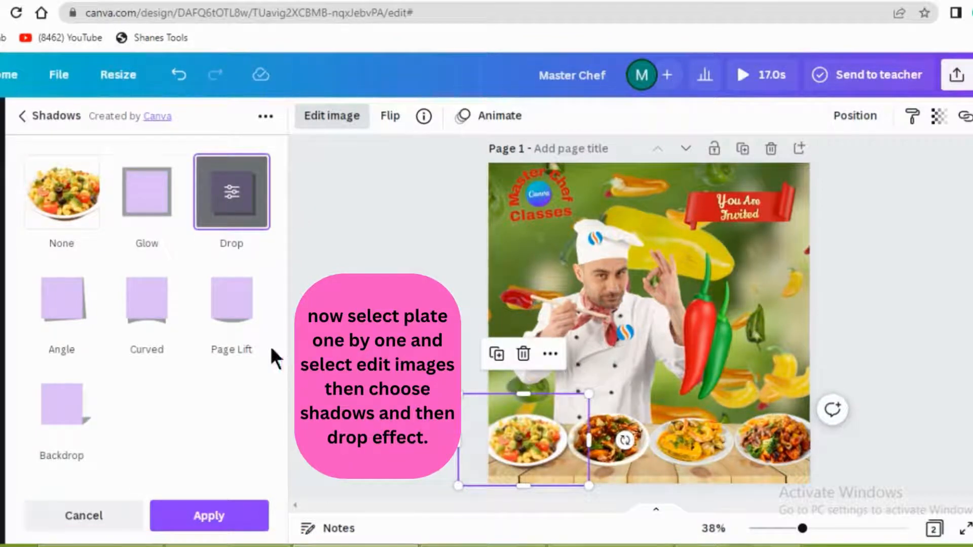
click(247, 207)
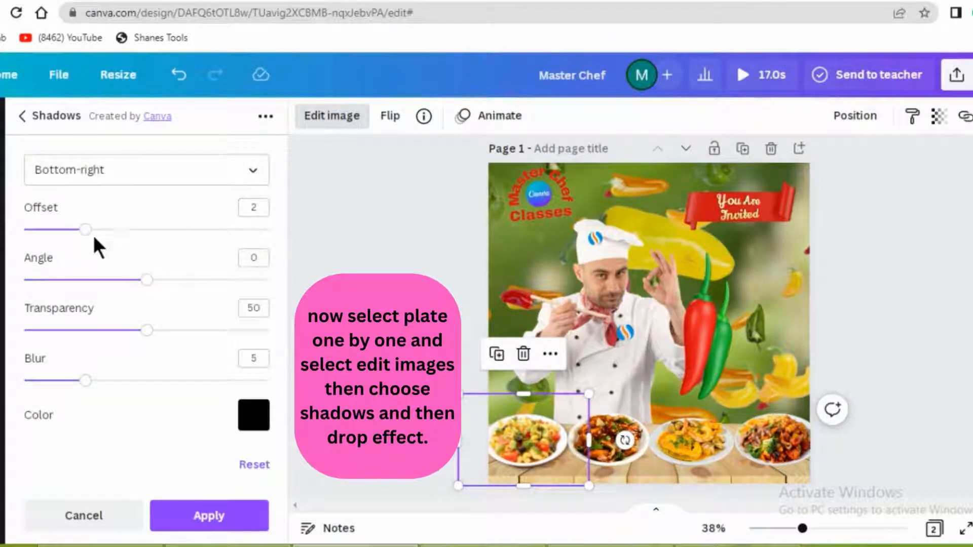
drag(93, 236, 145, 248)
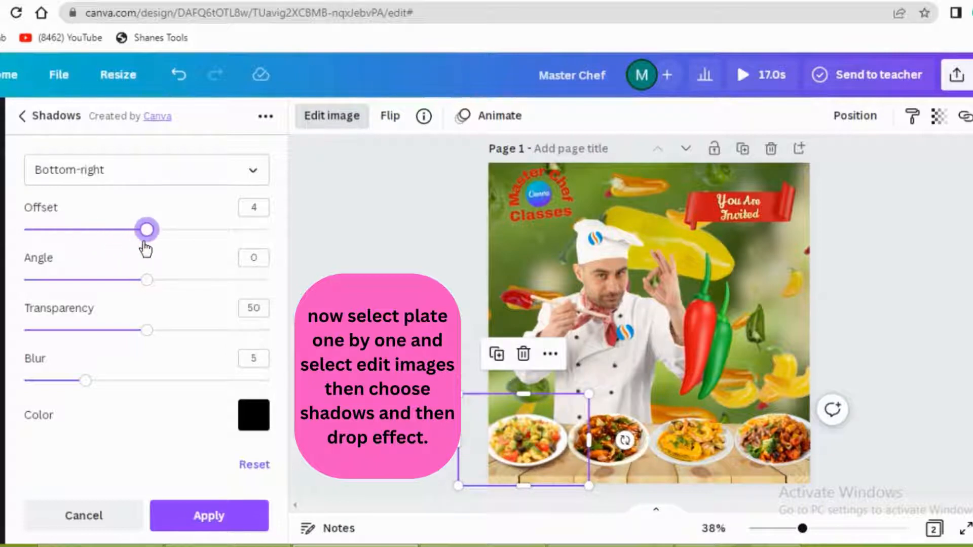
drag(145, 282, 120, 281)
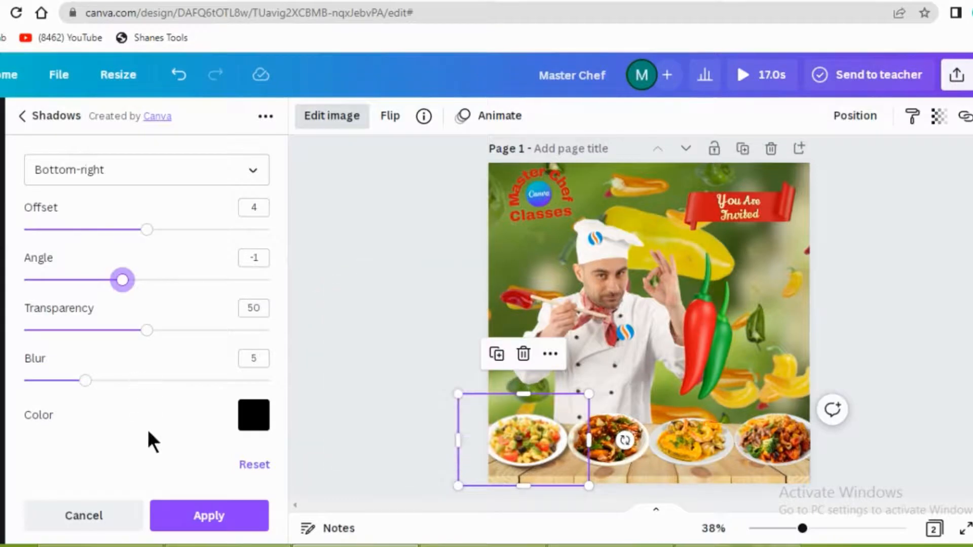
click(200, 520)
Try to give the third dish from the left a Drop shadow.
click(690, 438)
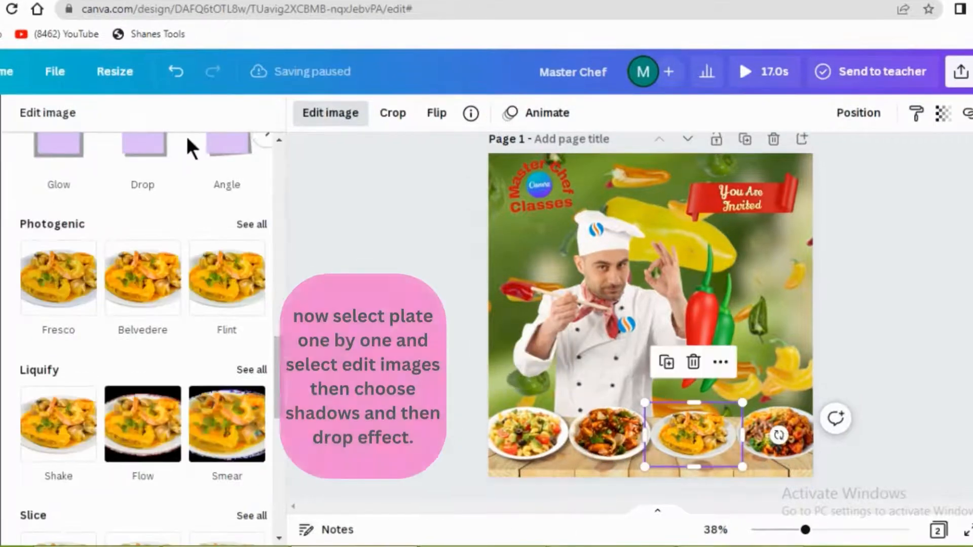
drag(284, 348, 284, 161)
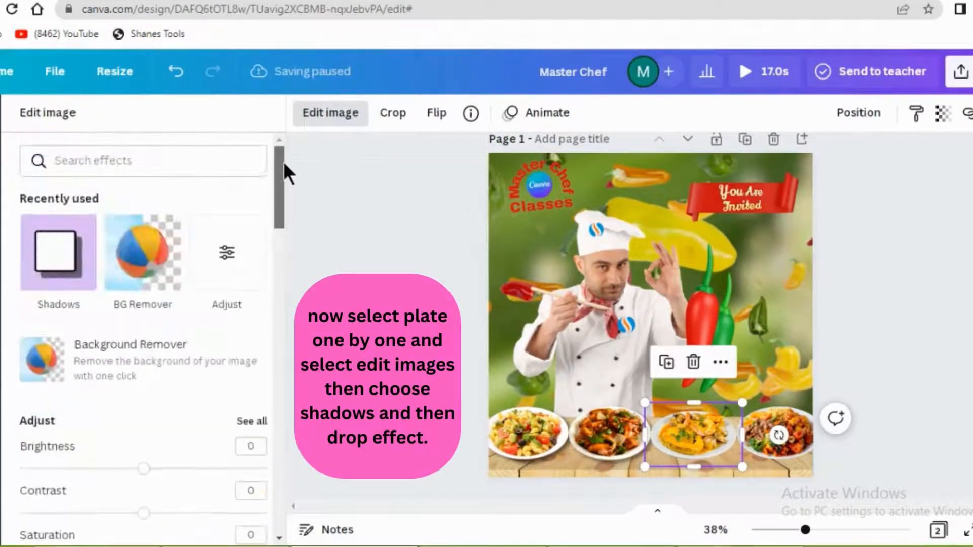
click(58, 248)
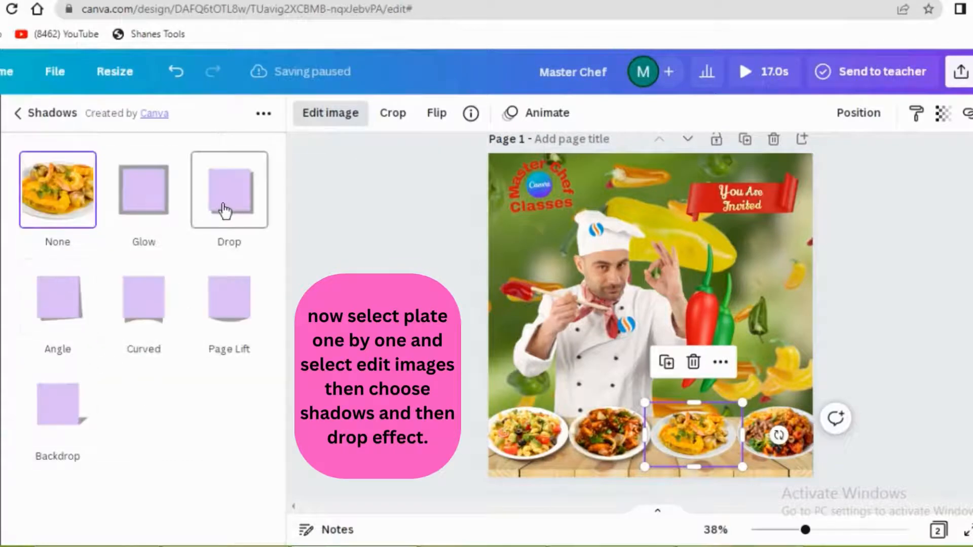
click(223, 211)
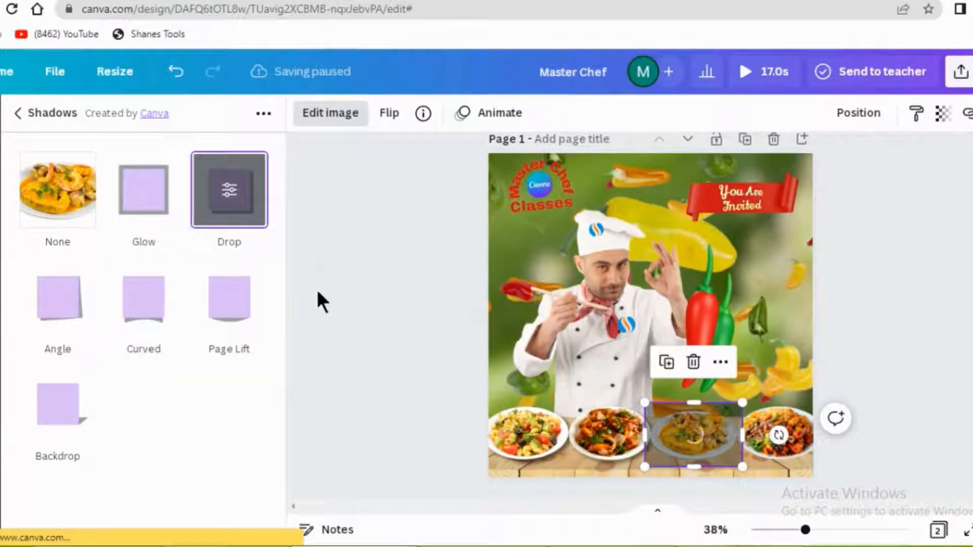
Give the rightmost dish a Drop shadow and set its direction to Bottom-left.
click(775, 433)
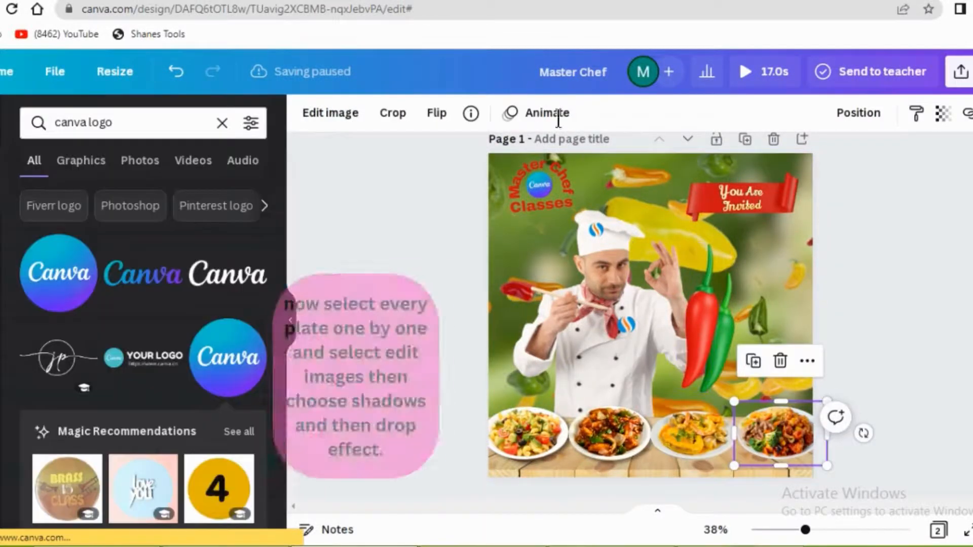
click(324, 124)
click(104, 263)
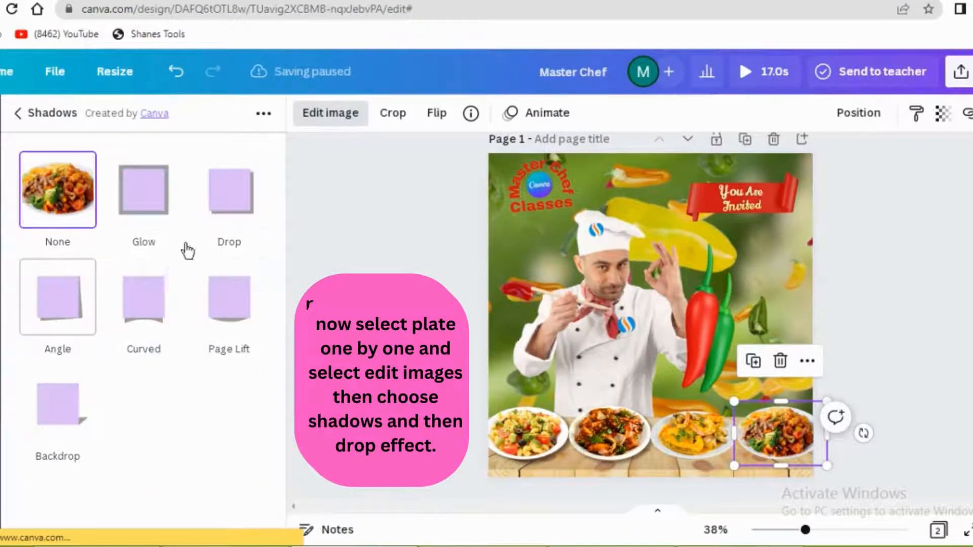
click(225, 215)
click(235, 202)
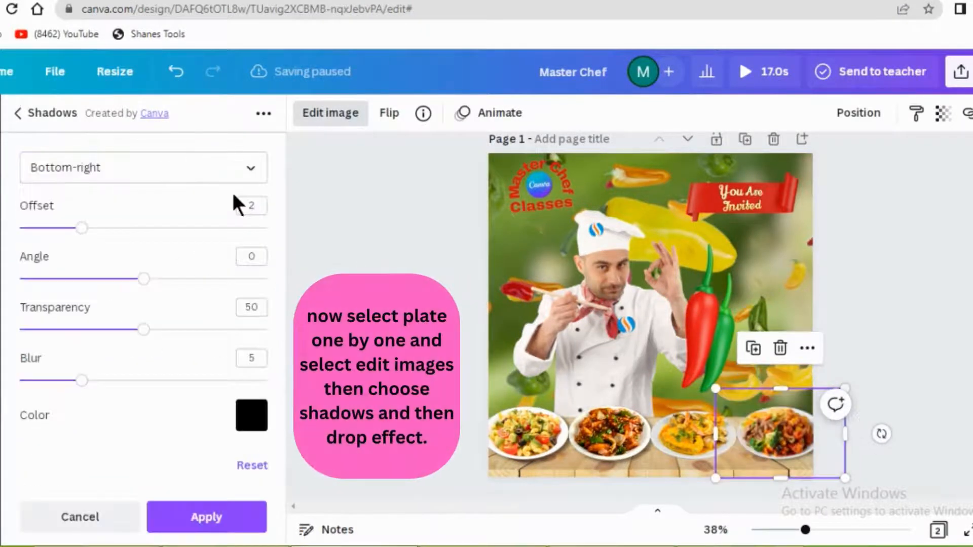
click(251, 179)
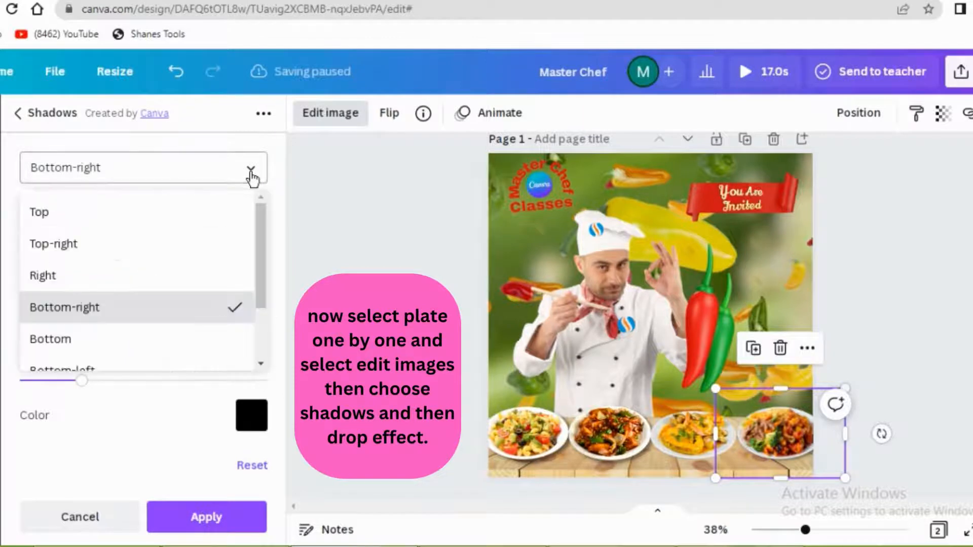
scroll(223, 299, down, 1)
scroll(257, 261, down, 1)
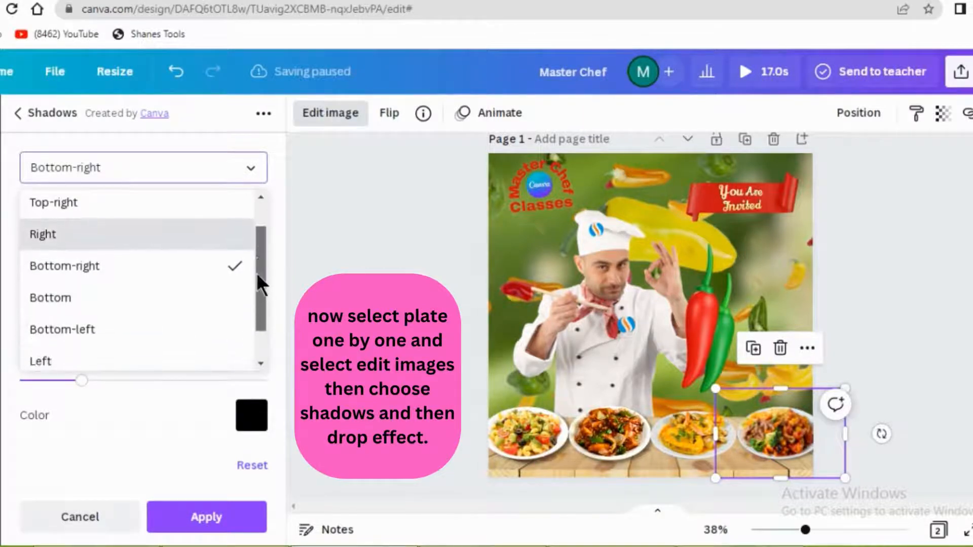
click(150, 310)
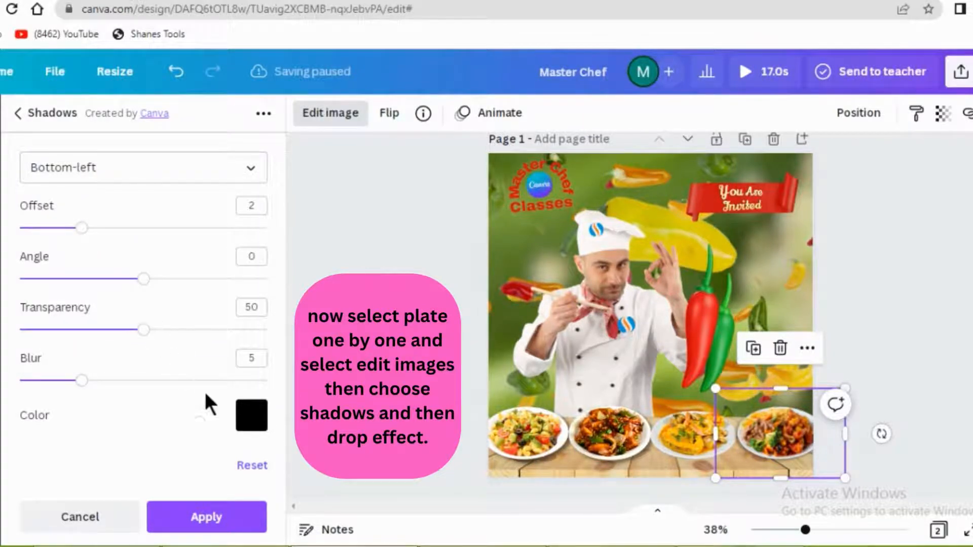
Set the rightmost dish's shadow to offset 4, angle 3 and transparency 46, and apply it.
drag(89, 232, 104, 233)
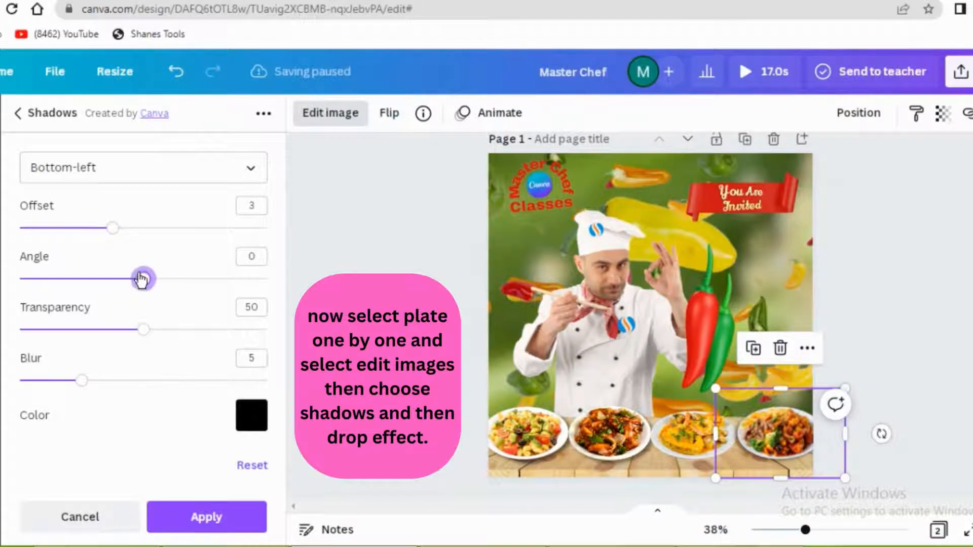
drag(142, 331, 133, 329)
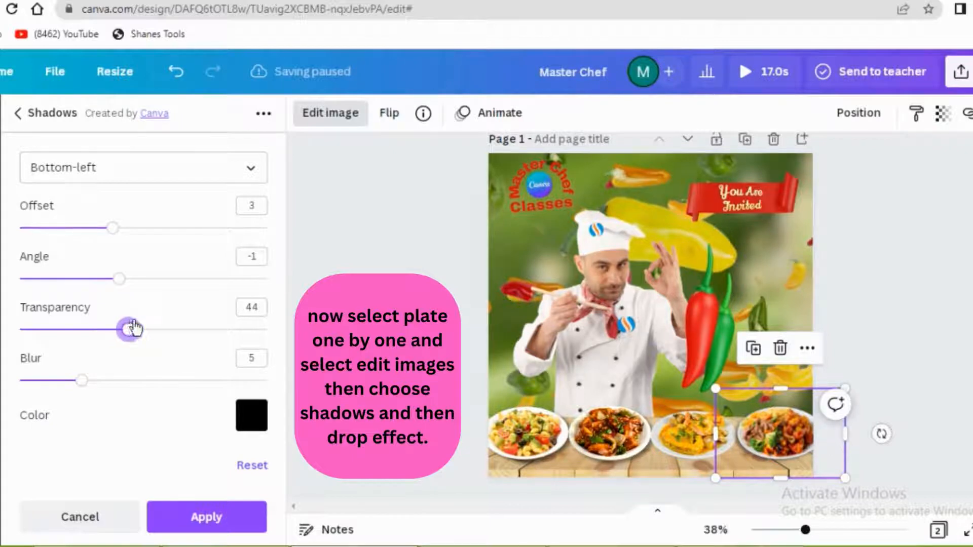
drag(121, 279, 216, 282)
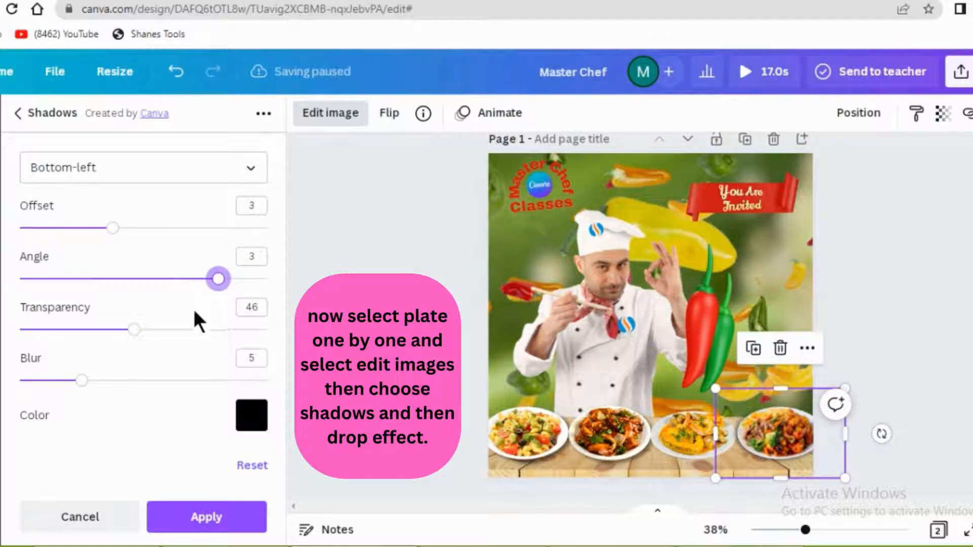
drag(118, 235, 152, 237)
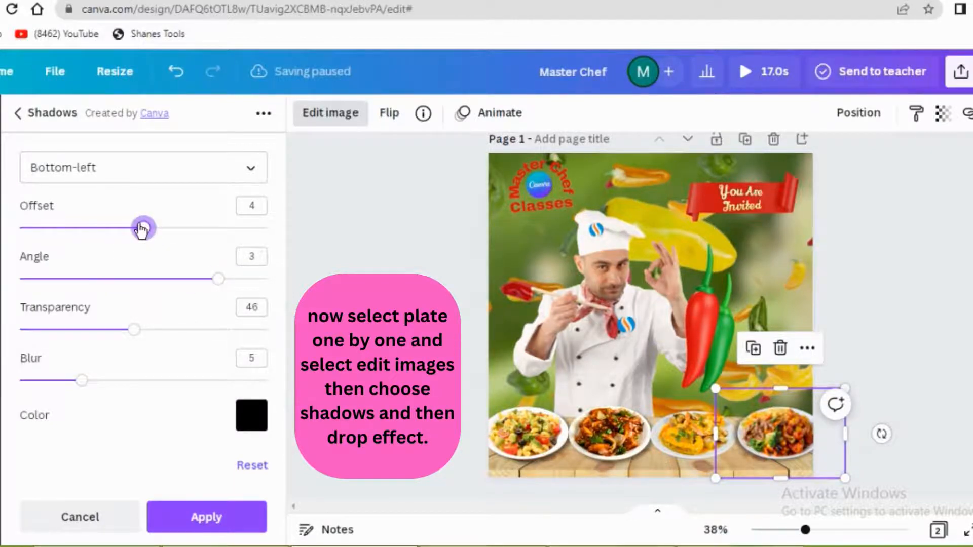
click(193, 517)
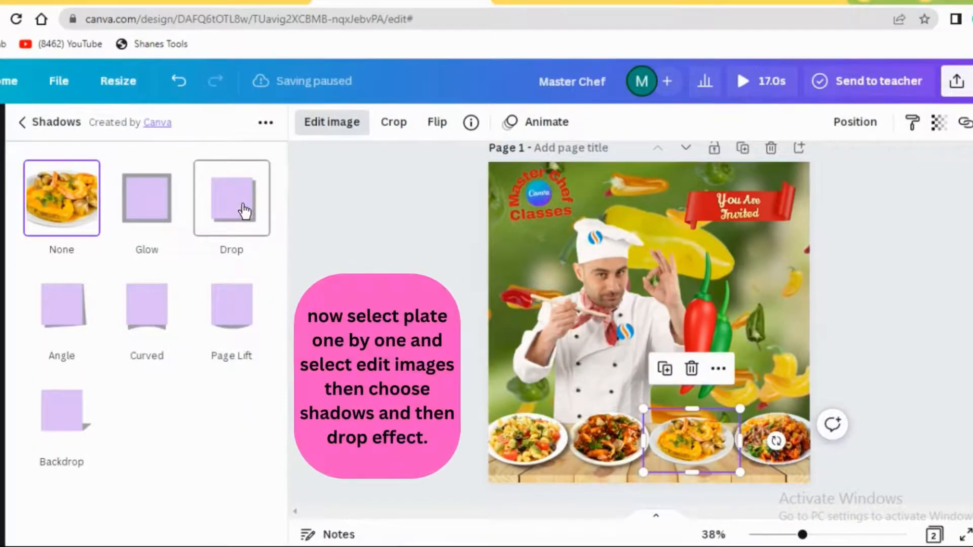
Apply a Bottom-right Drop shadow to the third dish with offset 4, angle -1 and transparency 51.
click(233, 200)
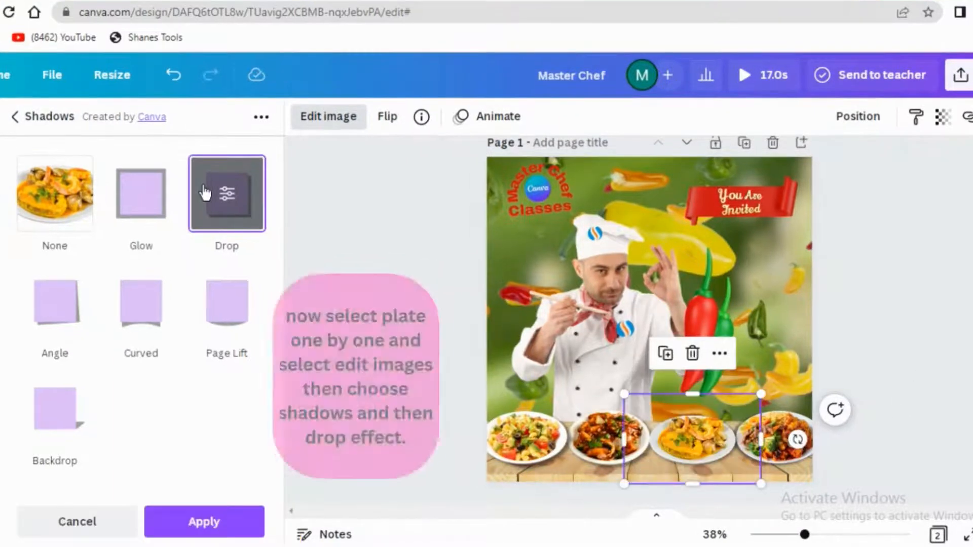
click(217, 194)
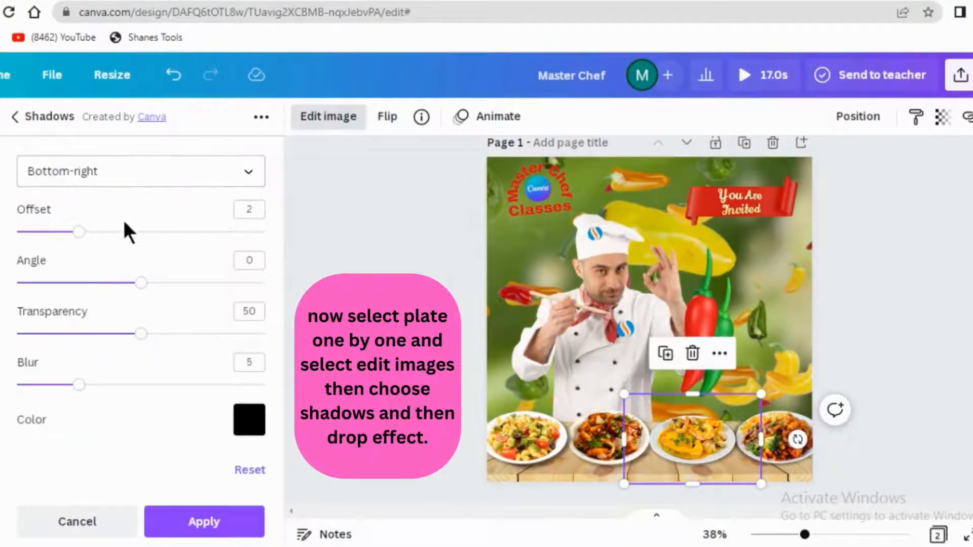
drag(79, 236, 128, 242)
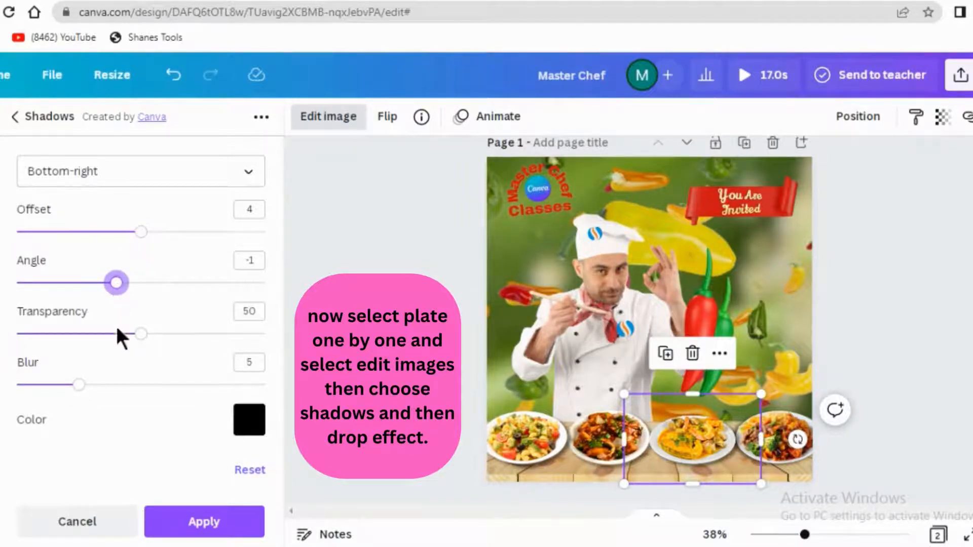
drag(139, 343, 169, 354)
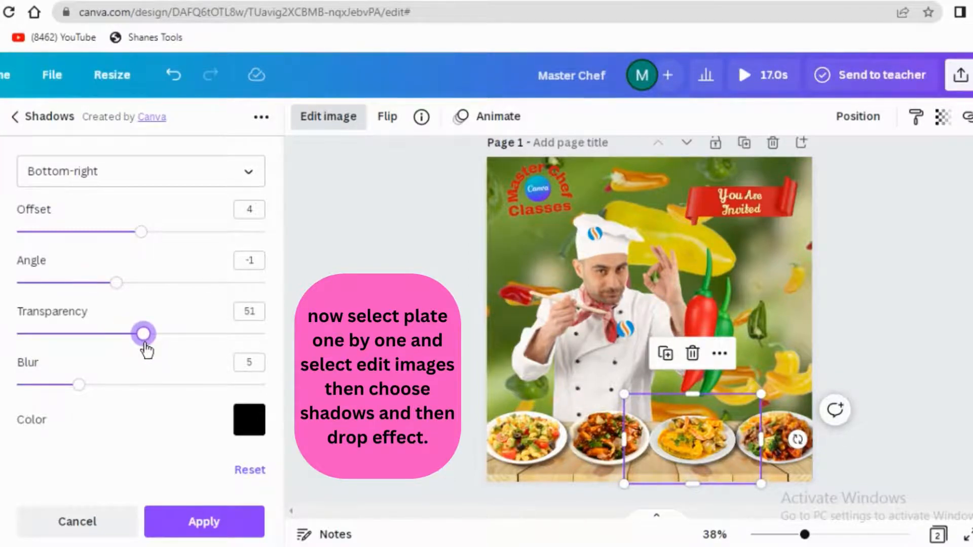
click(209, 524)
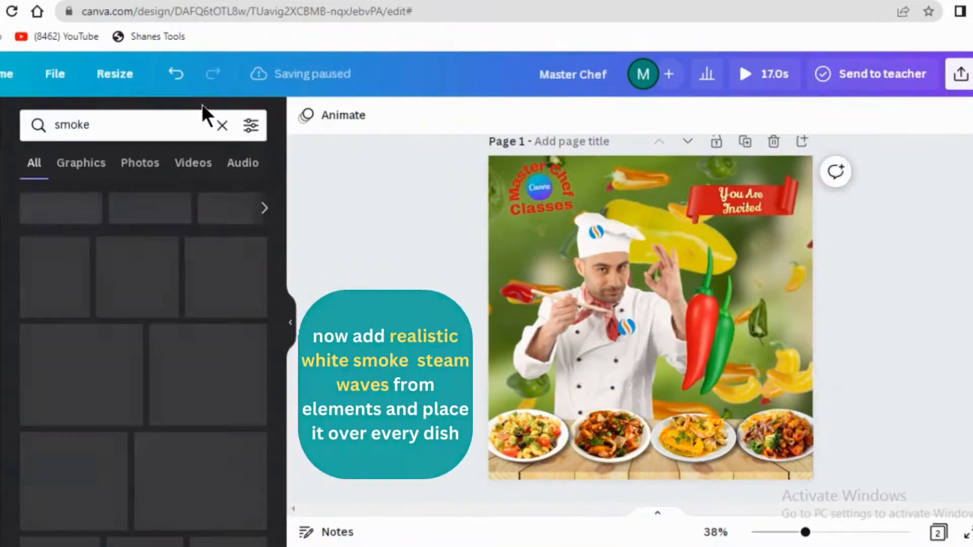
Add the "Realistic white smoke steam" graphic from the smoke results, shrink it and place it over the second dish from the left.
mouse_move(256, 253)
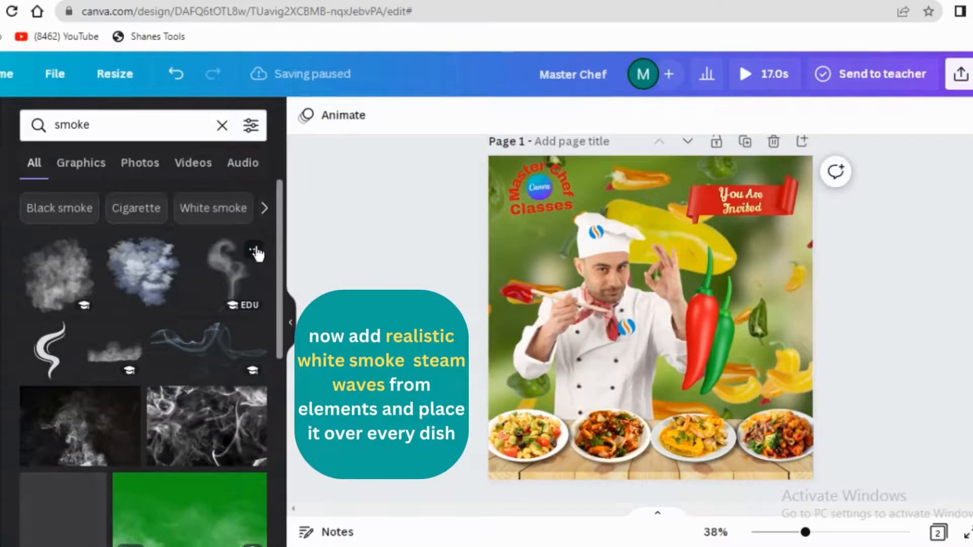
click(255, 249)
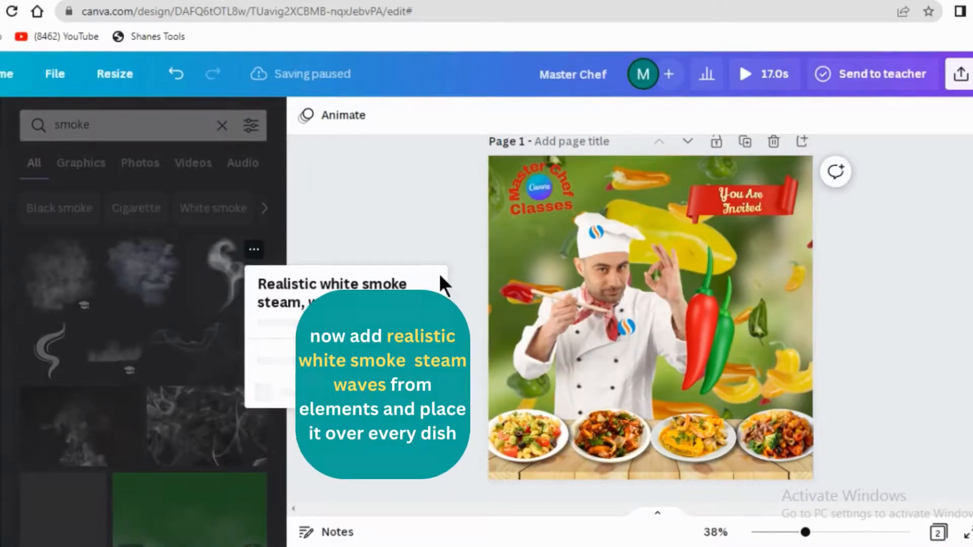
click(225, 274)
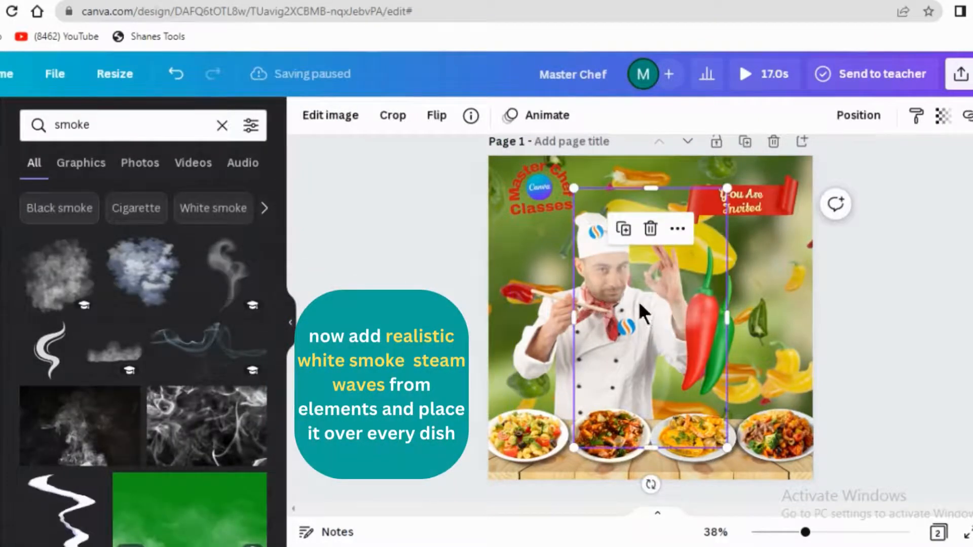
drag(728, 199, 631, 352)
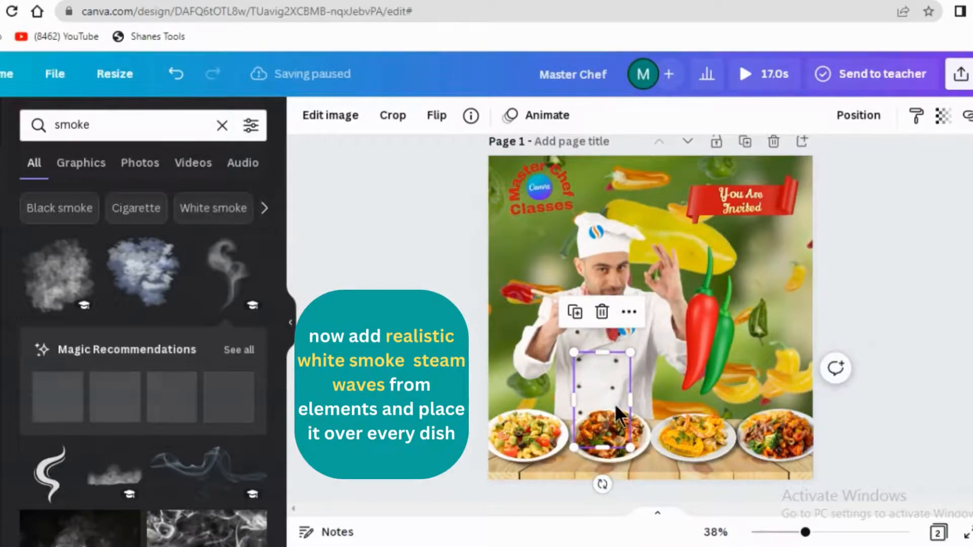
mouse_move(610, 396)
mouse_down()
mouse_move(618, 403)
mouse_move(612, 398)
mouse_up()
drag(635, 355, 606, 412)
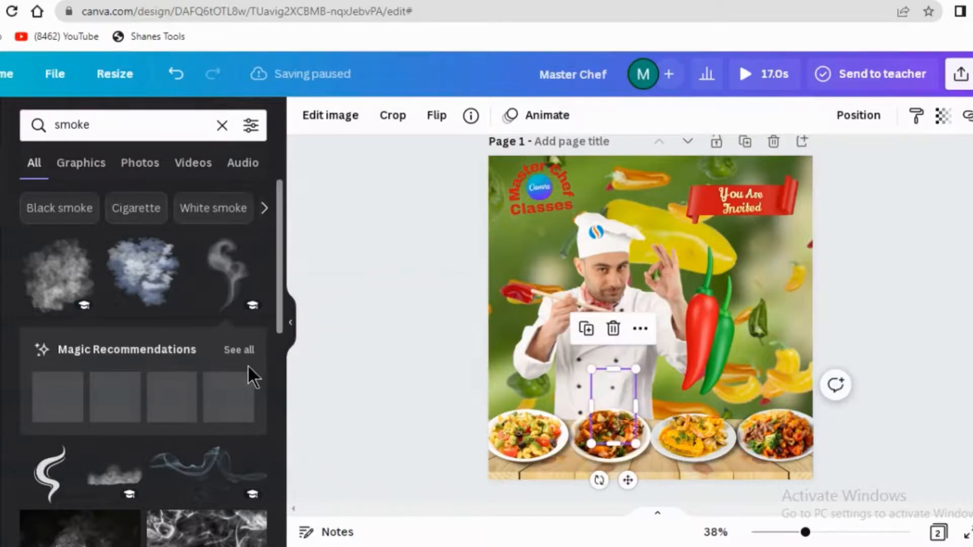
Add the second smoke graphic from the full Magic Recommendations list, shrink it and place it over the third dish.
click(243, 349)
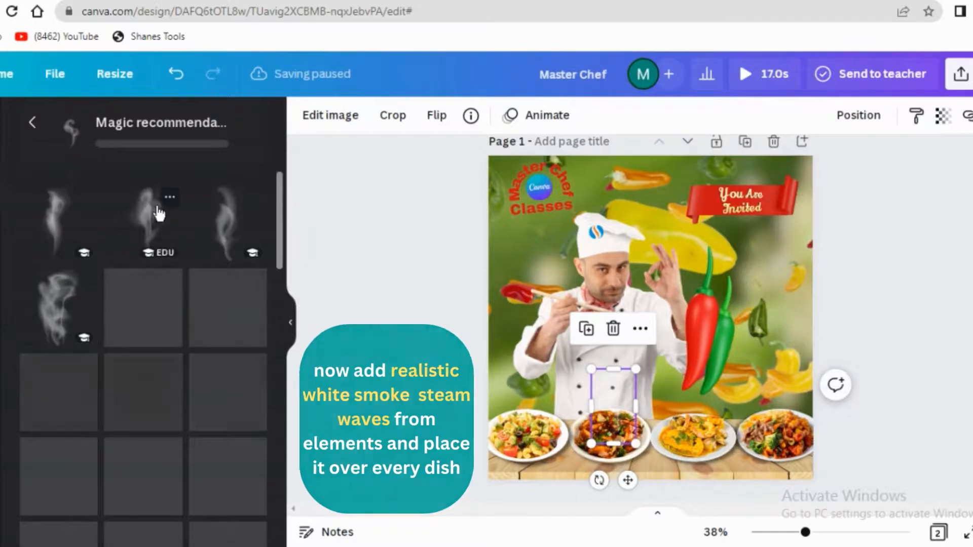
click(152, 239)
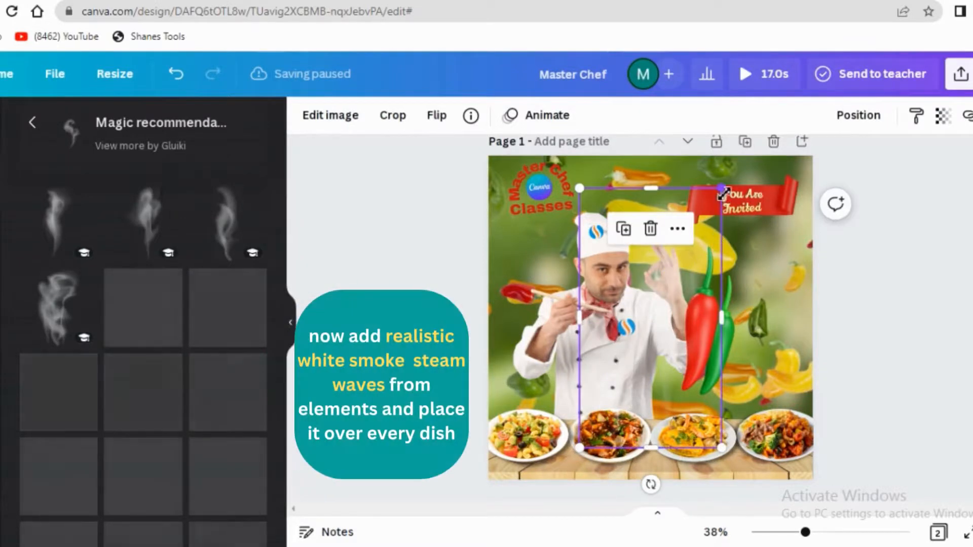
drag(722, 202, 652, 402)
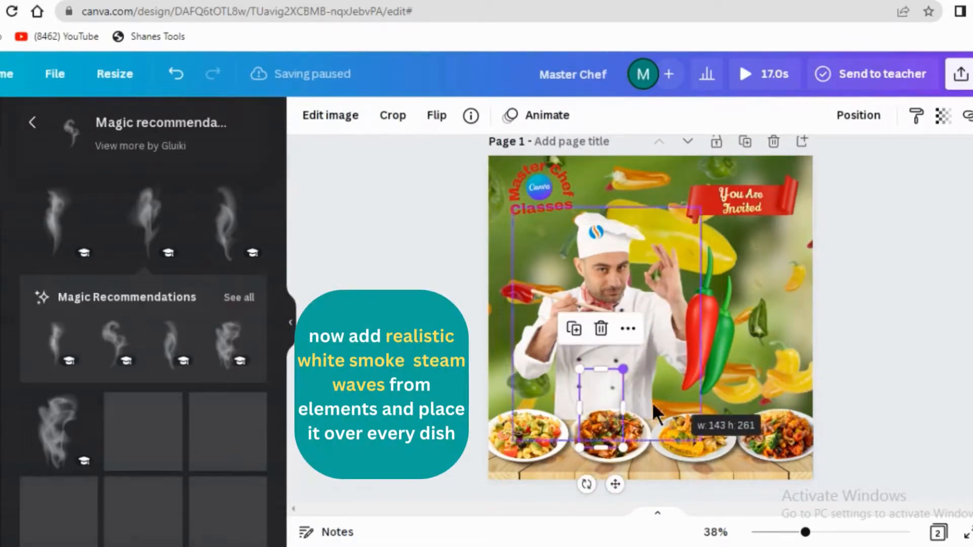
drag(600, 424, 700, 416)
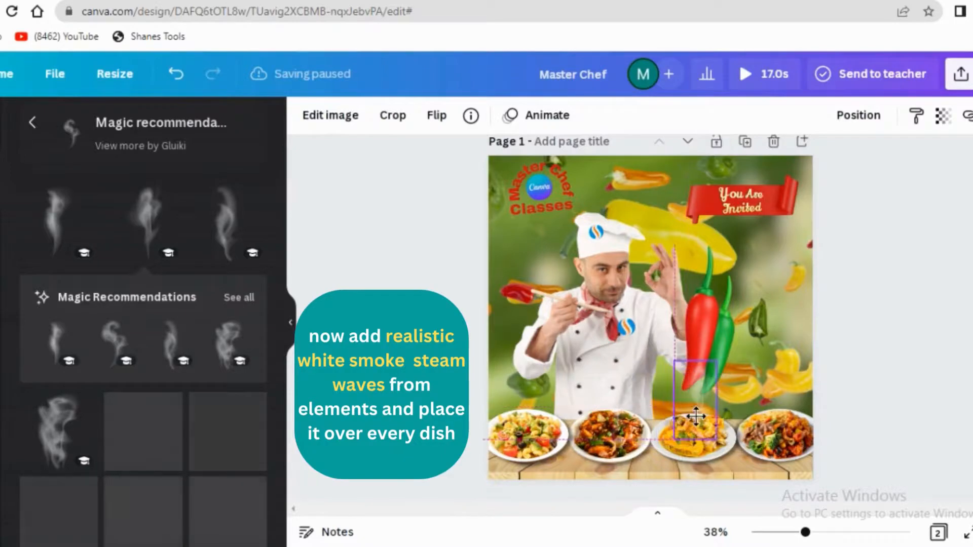
drag(726, 368, 725, 391)
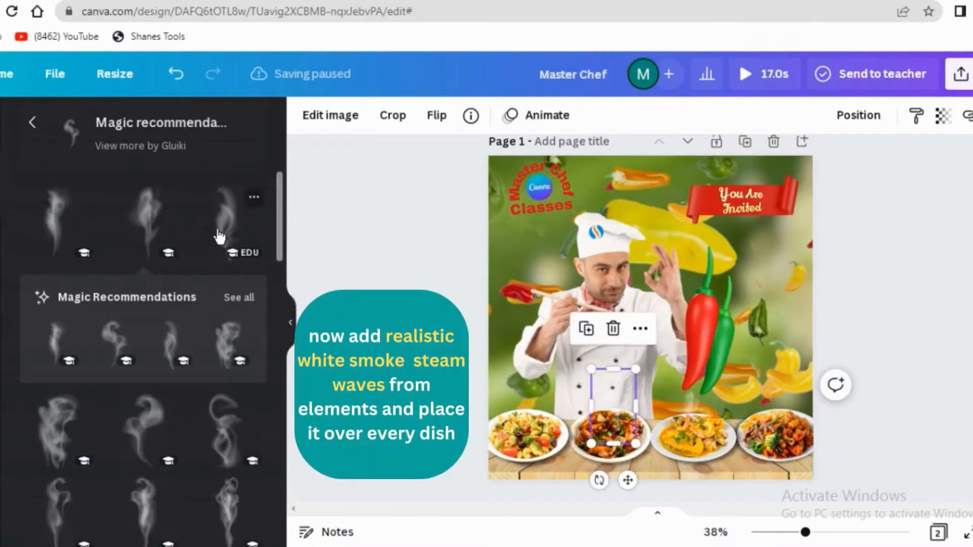
Add the third recommended smoke graphic, shrink it and position it just above the rightmost dish.
click(219, 235)
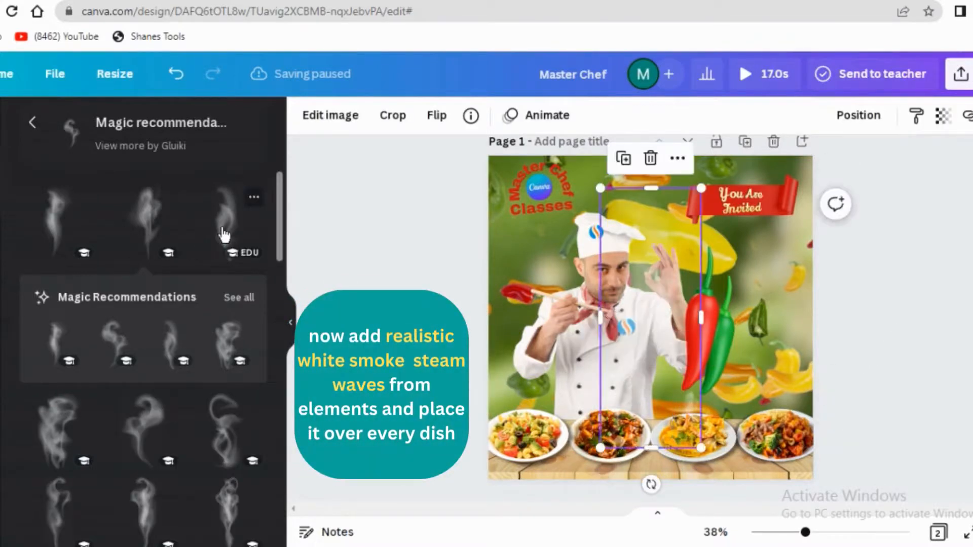
drag(708, 194, 653, 397)
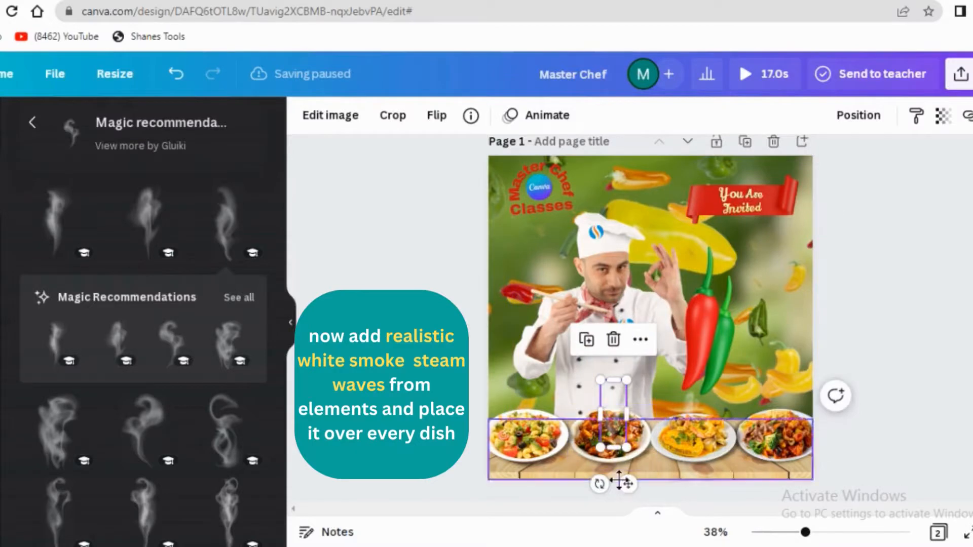
drag(628, 481, 796, 458)
click(911, 384)
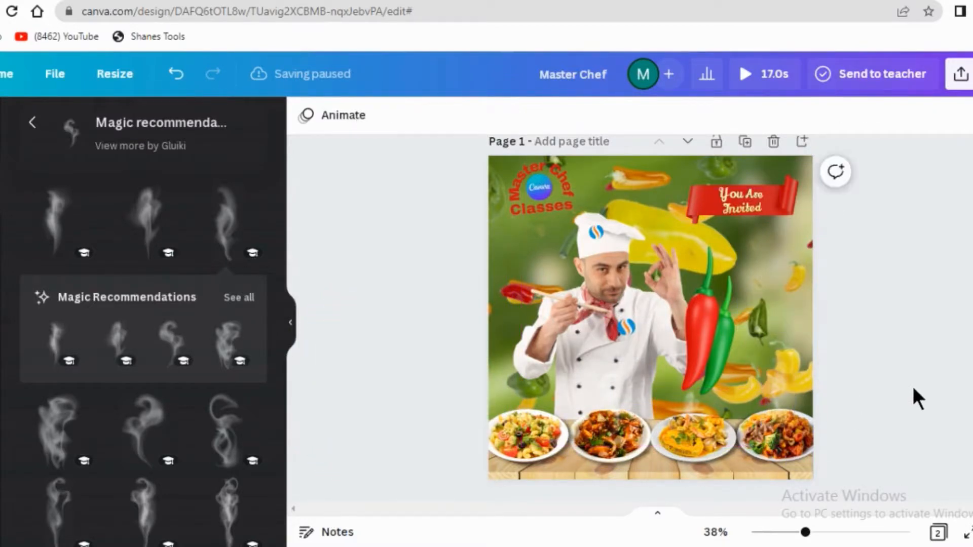
click(791, 369)
drag(797, 366, 798, 363)
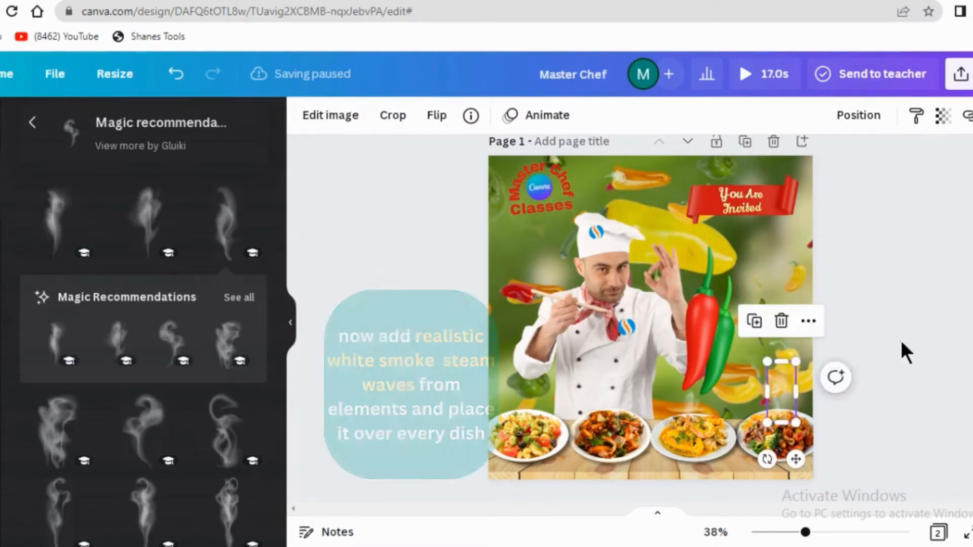
click(901, 351)
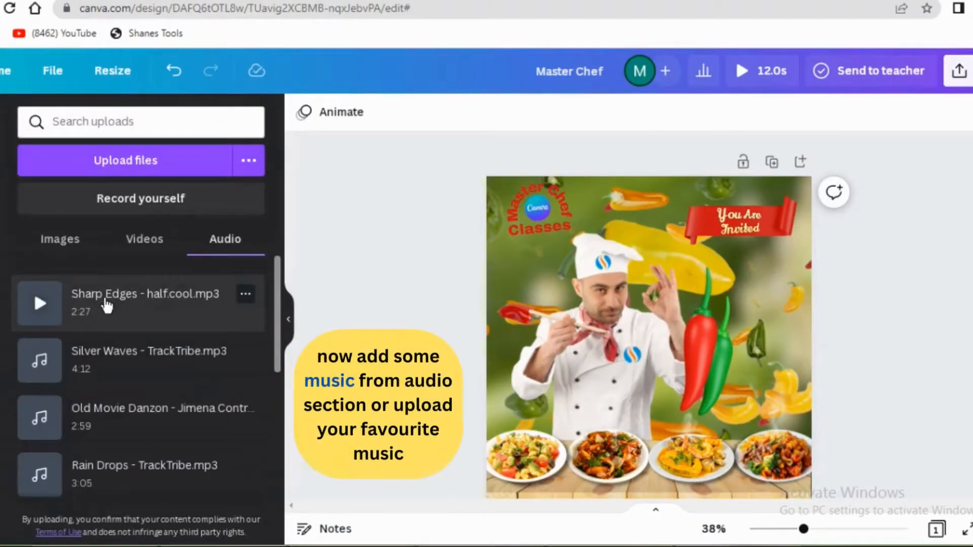
Add the uploaded audio track "Sharp Edges - half.cool.mp3" to the design and lower its volume.
click(102, 294)
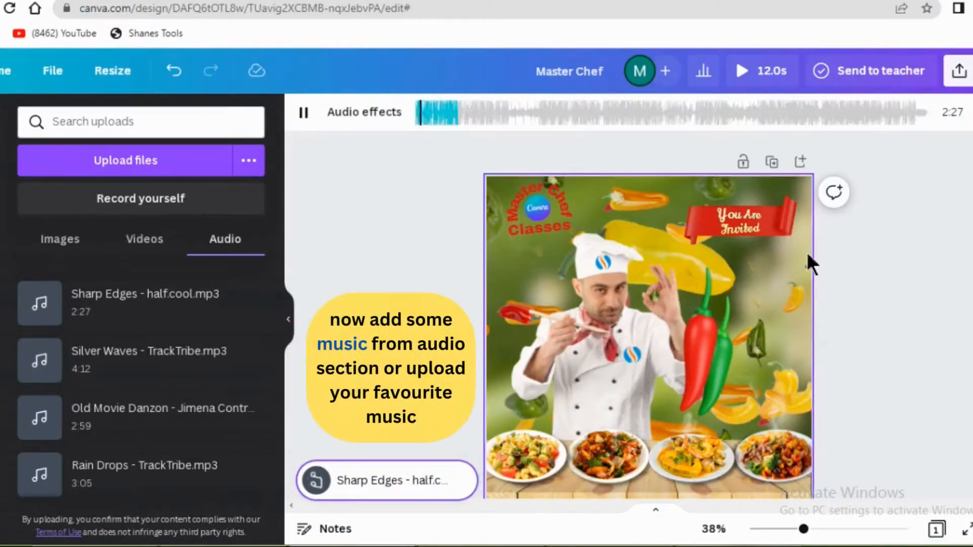
click(969, 113)
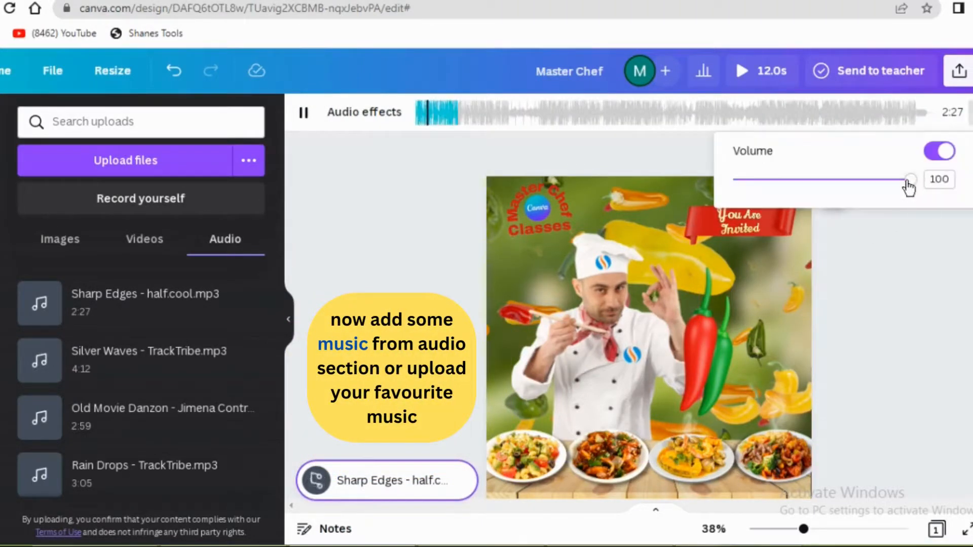
drag(892, 188, 856, 191)
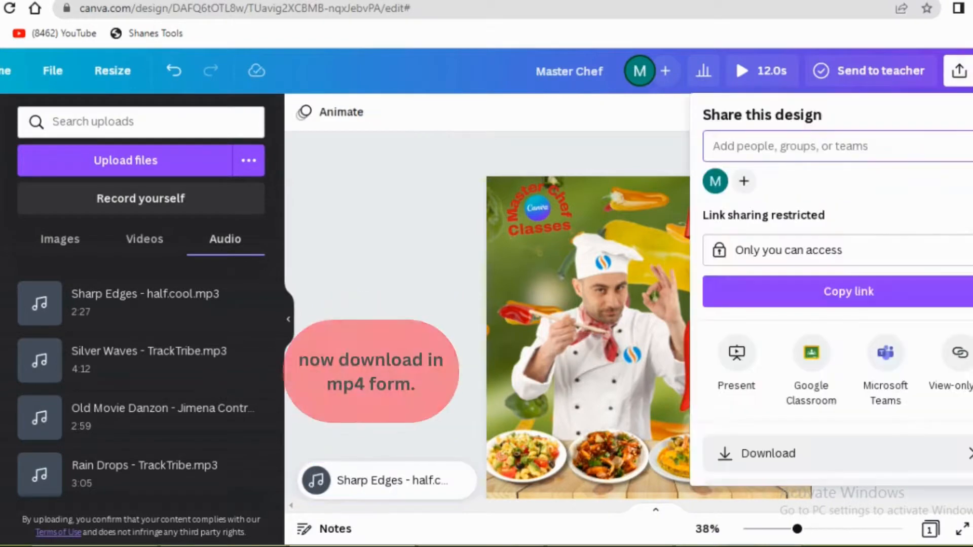
Download the finished design as an MP4 Video.
click(914, 453)
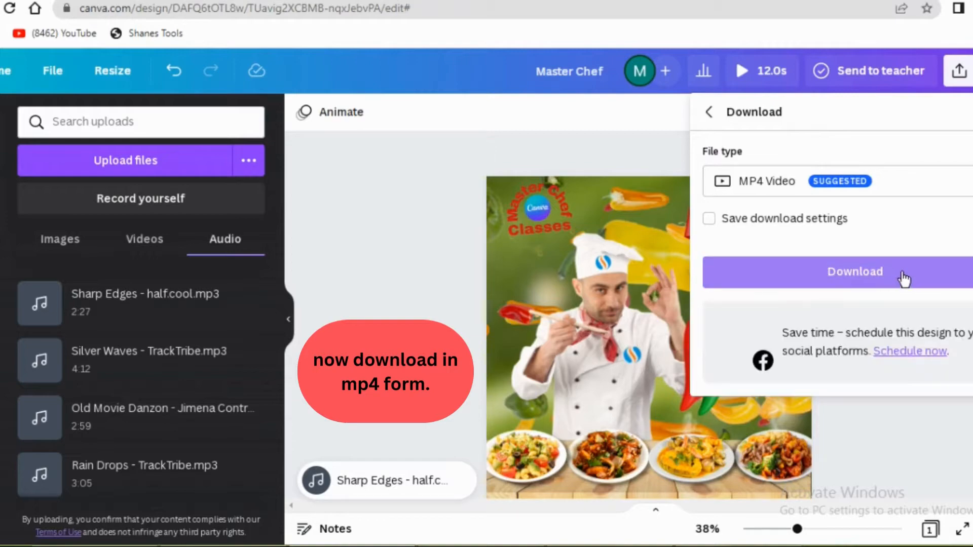
click(904, 279)
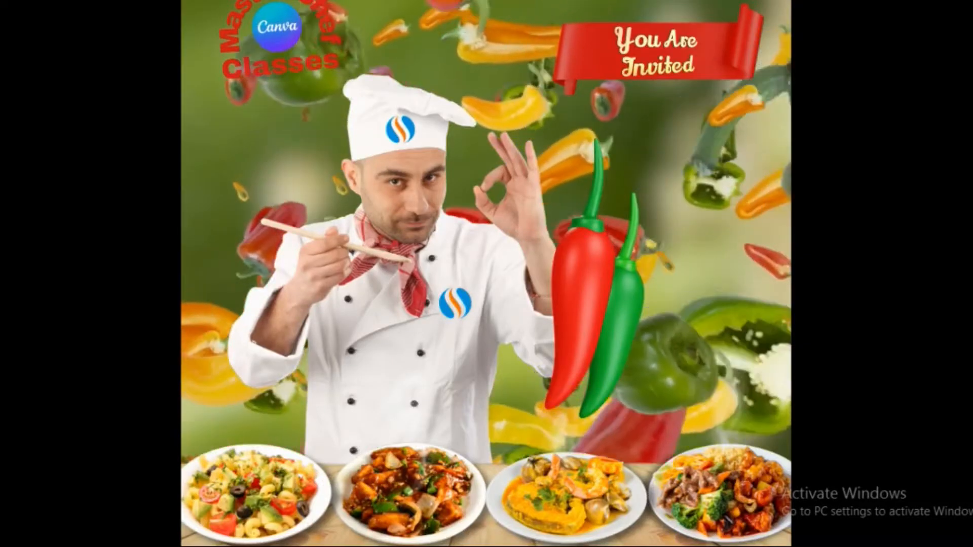